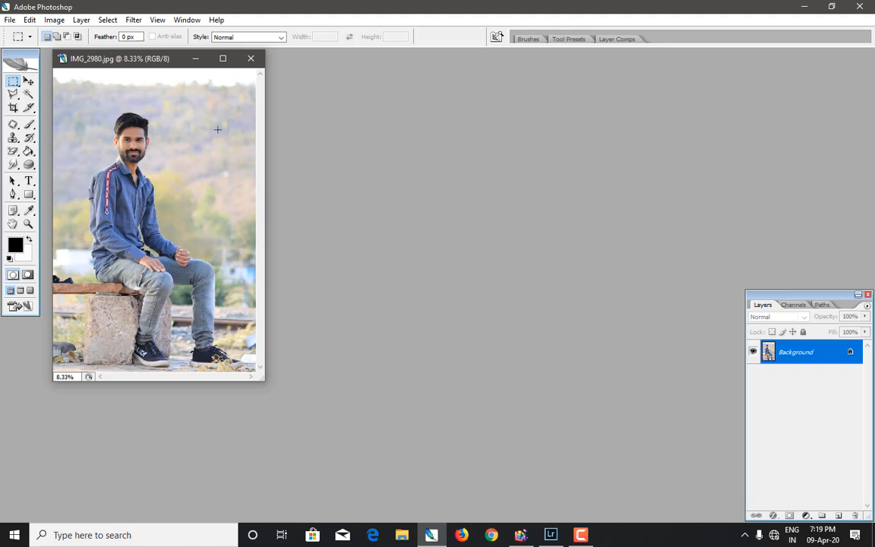
- Duplicate the Background layer and hide the original, leaving the copy active
click(221, 59)
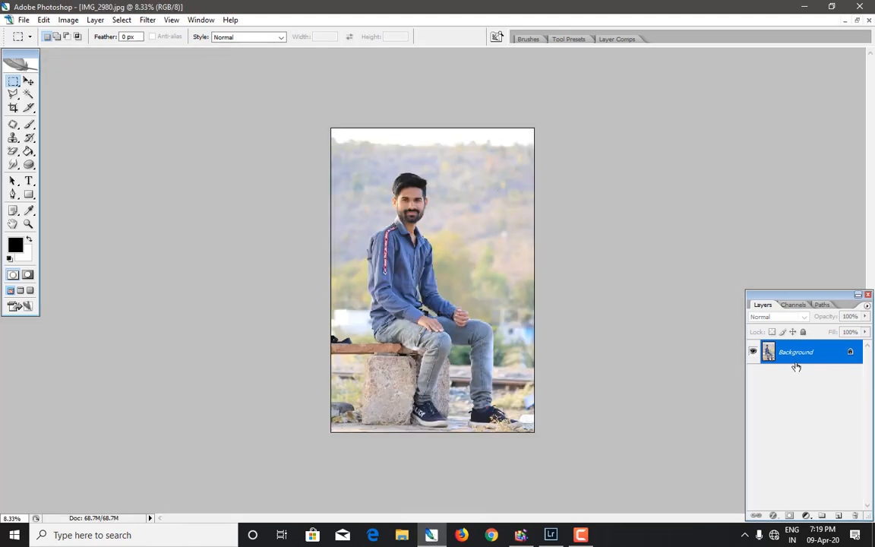
key(ctrl+j)
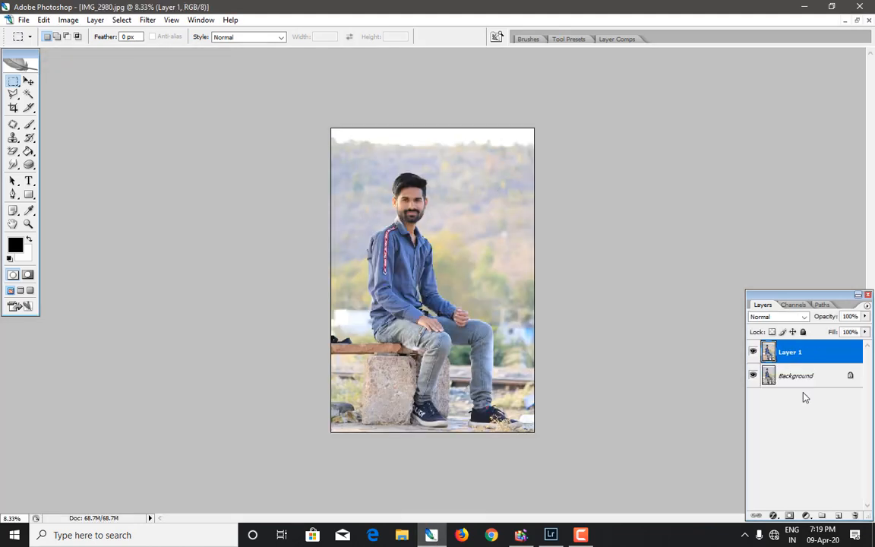
click(797, 379)
click(782, 355)
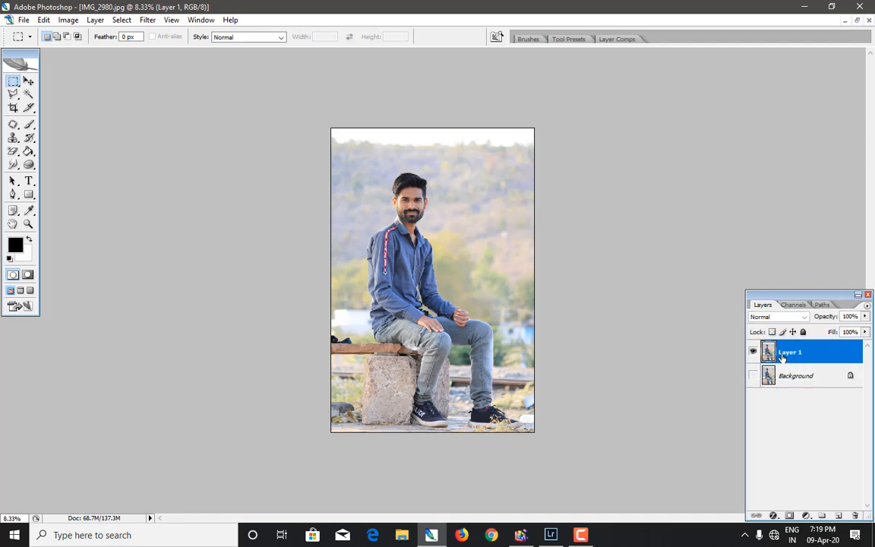
click(28, 81)
key(ctrl+plus)
key(ctrl+plus)
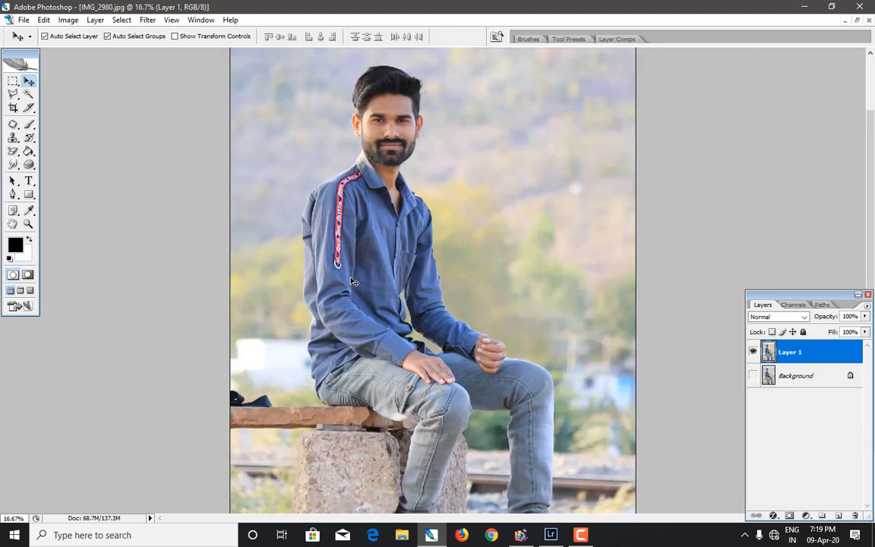
key(ctrl+minus)
key(ctrl+minus)
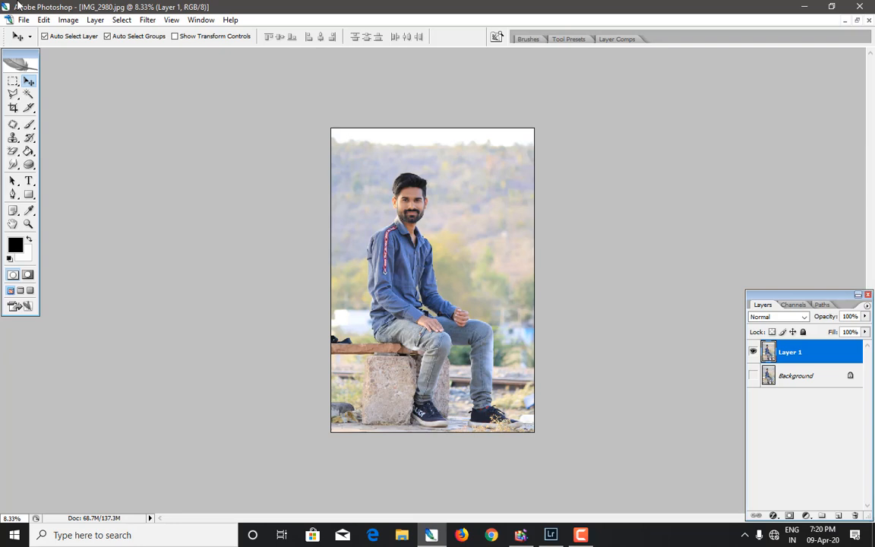
click(67, 20)
mouse_move(89, 51)
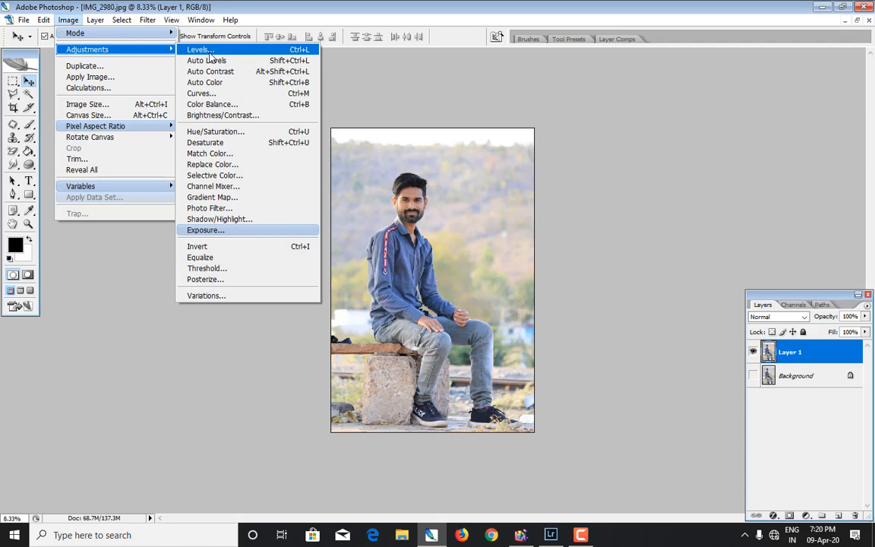
click(210, 52)
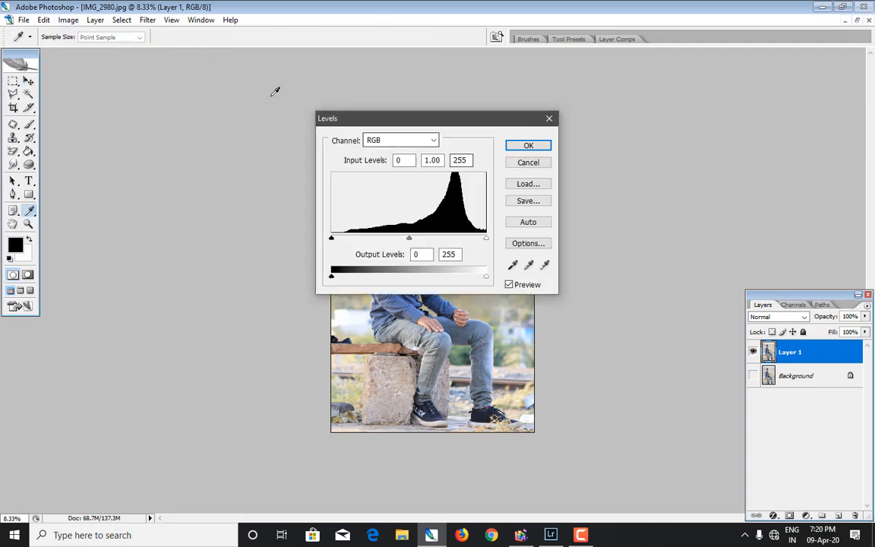
- Apply a Curves adjustment to Layer 1, slightly lifting the Red channel and raising Blue from input 149 to output 160
click(225, 94)
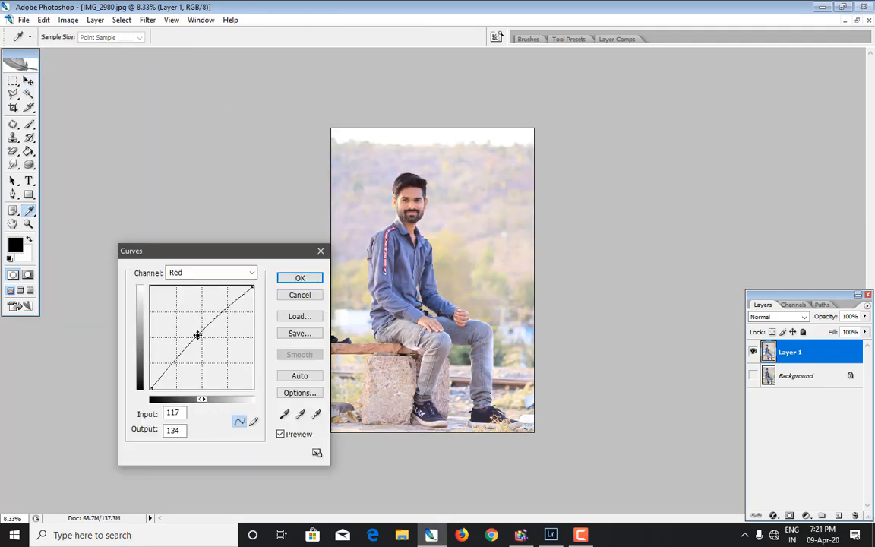
drag(210, 336, 228, 292)
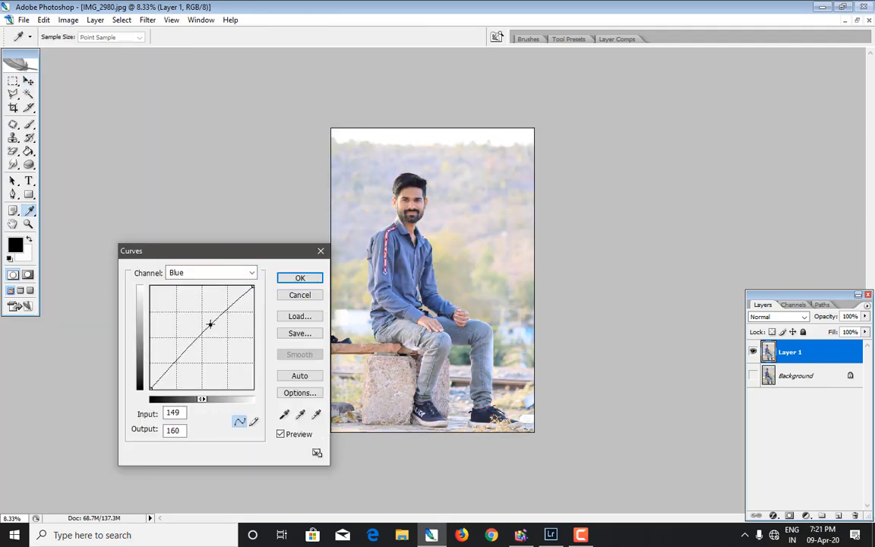
key(Return)
- Examine the color-adjusted photo up close around the man's face and shirt, and as a whole
key(ctrl+plus)
key(ctrl+plus)
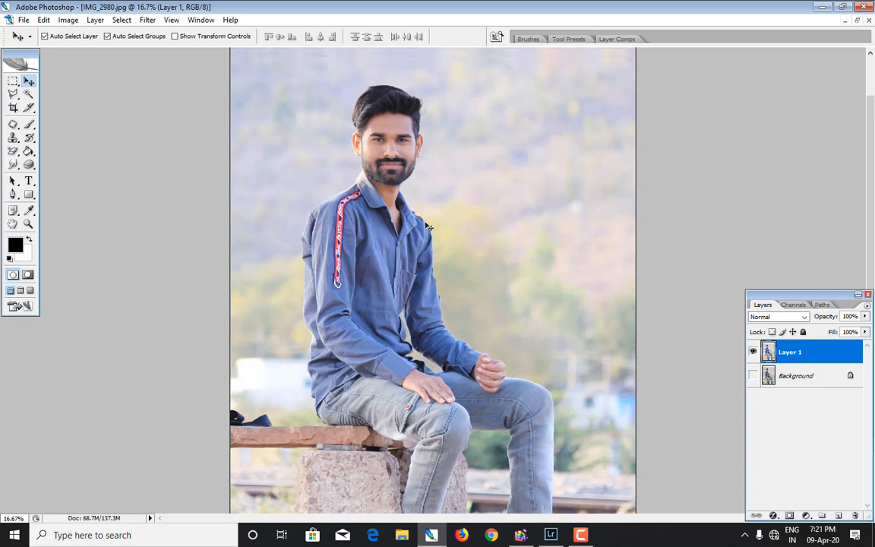
scroll(429, 226, up, 3)
key(ctrl+plus)
key(ctrl+plus)
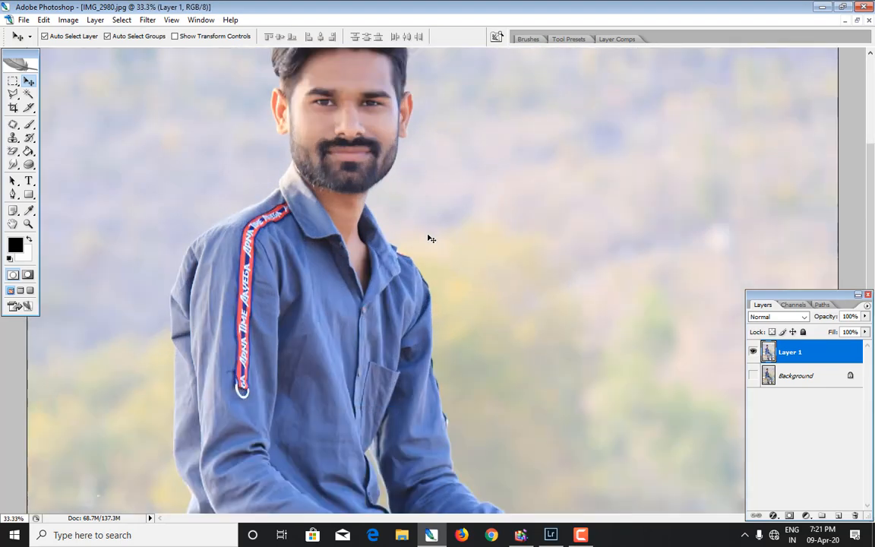
scroll(431, 239, up, 3)
key(ctrl+minus)
key(ctrl+minus)
key(ctrl+minus)
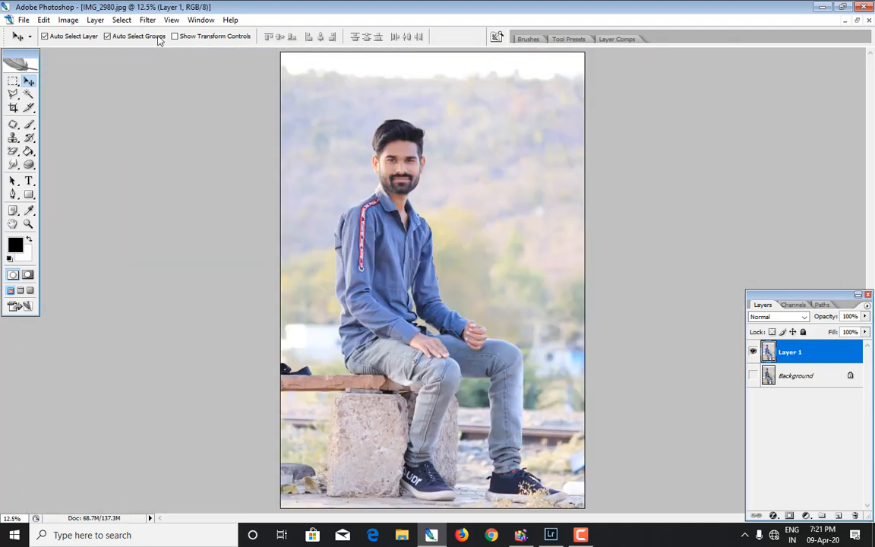
- Open Layer 1 in the Liquify filter with the man's head in view
click(146, 20)
click(162, 70)
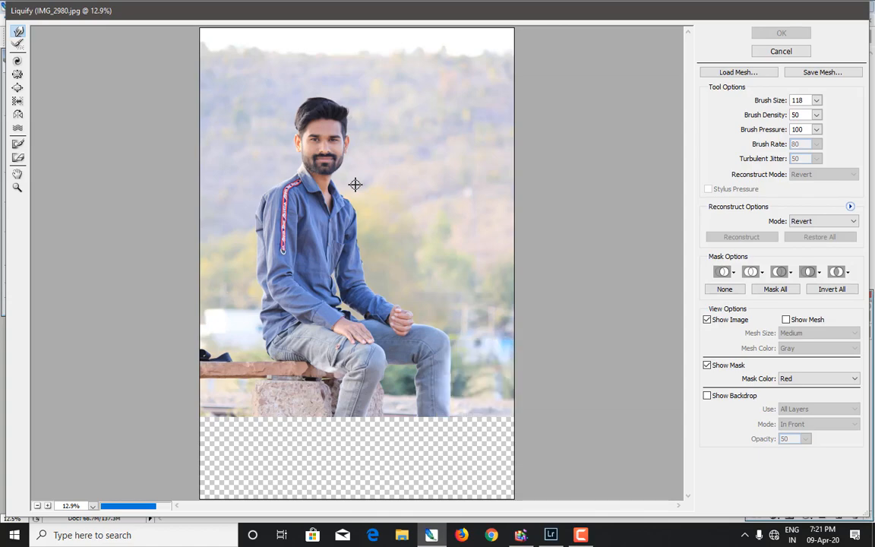
ctrl+click(356, 184)
key(ctrl+plus)
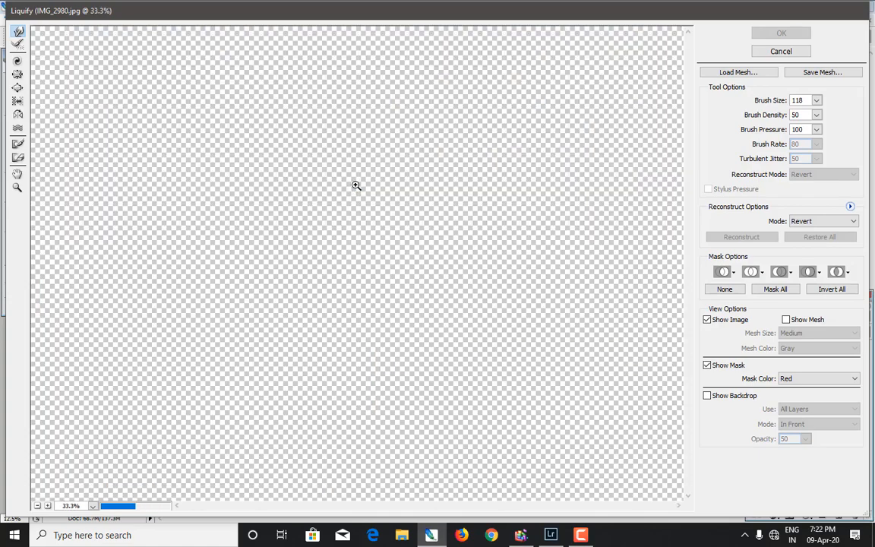
key(ctrl+plus)
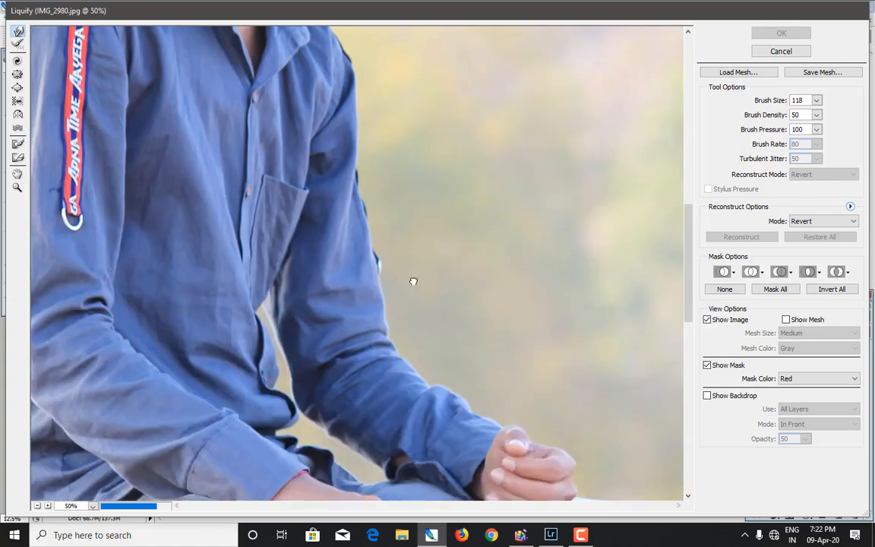
scroll(413, 282, up, 10)
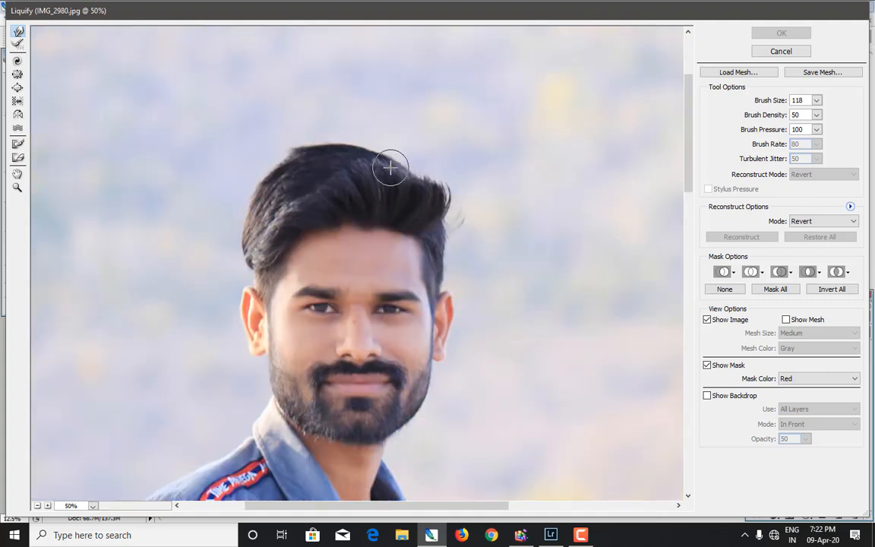
- Push the man's hair upward for more volume with a Liquify brush size of 582 and apply the filter
key(bracketright)
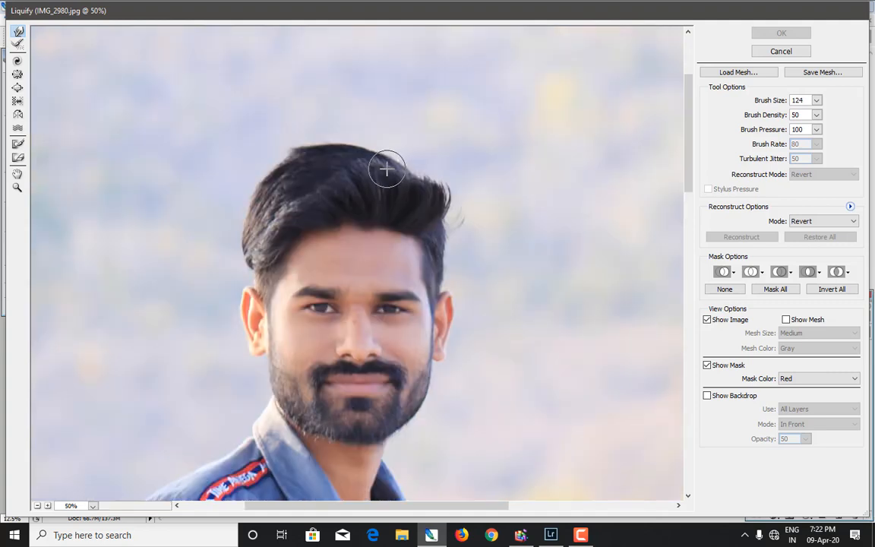
key(bracketright)
key(bracketright)
key(bracketright)
key(bracketright)
key(bracketright)
key(bracketright)
key(bracketright)
key(bracketright)
key(bracketright)
key(bracketright)
key(bracketright)
key(bracketright)
key(bracketright)
key(bracketright)
key(bracketright)
key(bracketright)
key(bracketright)
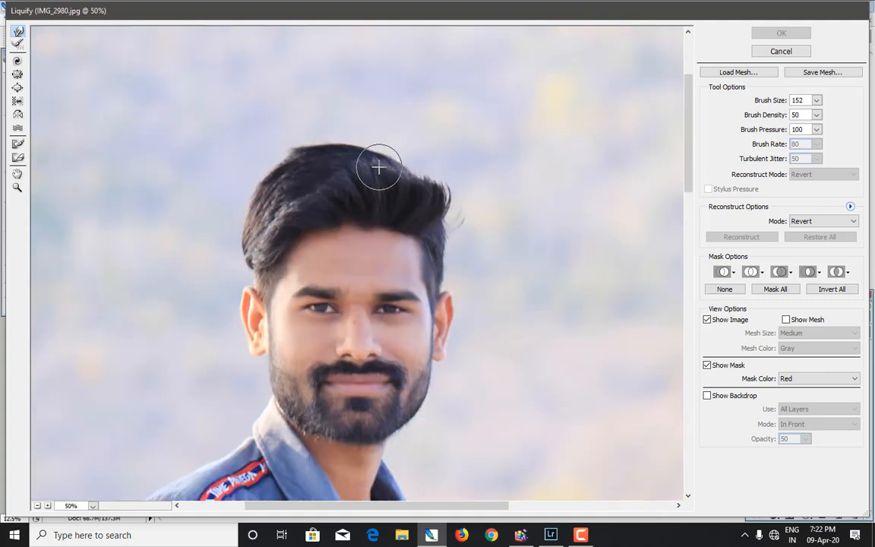
key(bracketright)
key(bracketright)
key(bracketright)
key(bracketright)
key(bracketright)
key(bracketright)
key(bracketright)
key(bracketright)
key(bracketright)
key(bracketright)
key(bracketright)
key(bracketright)
key(bracketright)
key(bracketright)
key(bracketright)
key(bracketright)
key(bracketright)
key(bracketright)
key(bracketright)
key(bracketright)
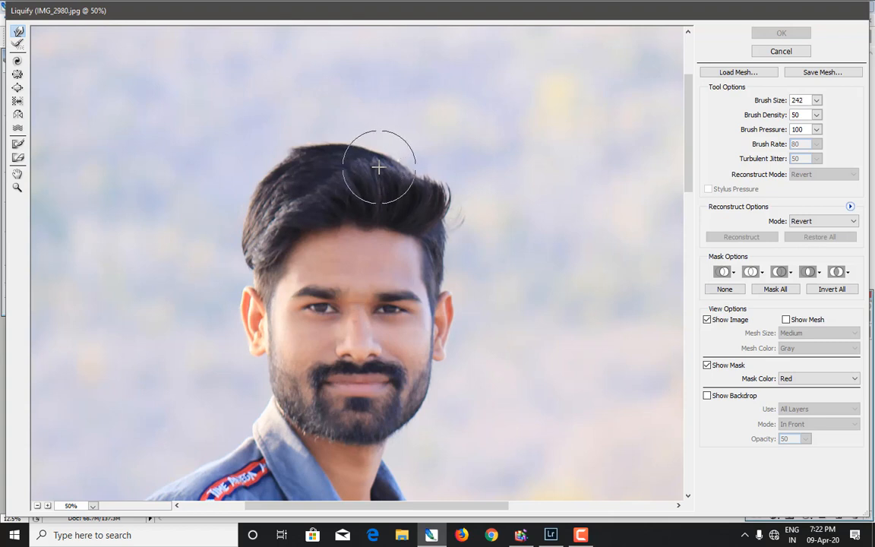
key(bracketright)
key(bracketright)
key(bracketright)
key(bracketright)
key(bracketright)
key(bracketright)
key(bracketright)
key(bracketright)
key(bracketright)
key(bracketright)
key(bracketright)
key(bracketright)
key(bracketright)
key(bracketright)
key(bracketright)
key(bracketright)
key(bracketright)
key(bracketright)
key(bracketright)
key(bracketright)
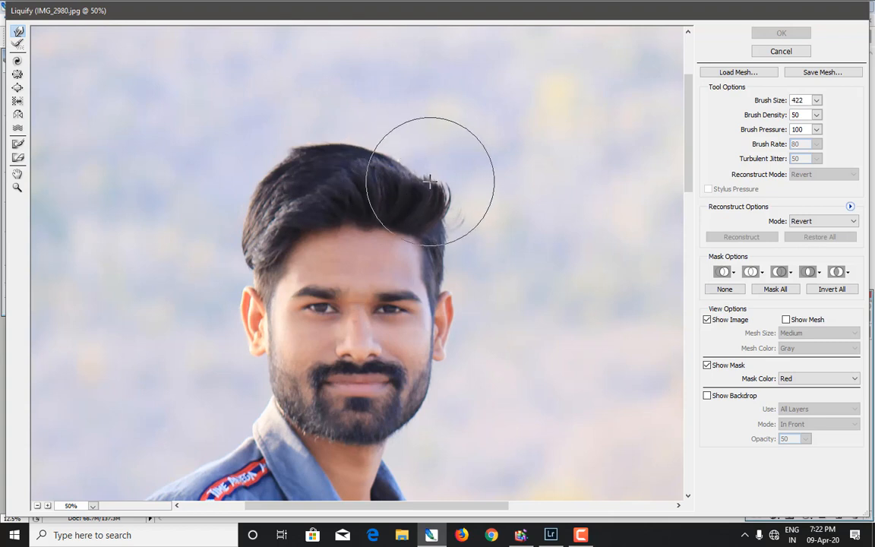
key(bracketright)
key(bracketright)
key(bracketright)
key(bracketright)
key(bracketright)
key(bracketright)
key(bracketright)
key(bracketright)
key(bracketright)
key(bracketright)
key(bracketright)
key(bracketright)
key(bracketright)
key(bracketright)
key(bracketright)
key(bracketright)
key(bracketright)
key(bracketright)
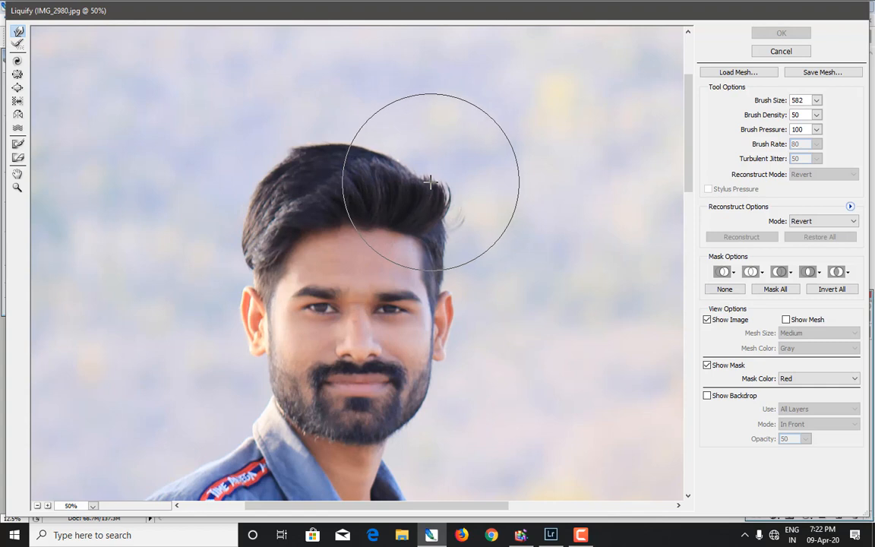
mouse_move(431, 177)
mouse_down()
mouse_move(373, 146)
mouse_move(299, 157)
mouse_move(264, 202)
mouse_move(425, 177)
mouse_move(417, 158)
mouse_move(381, 139)
mouse_move(340, 142)
mouse_move(428, 152)
mouse_up()
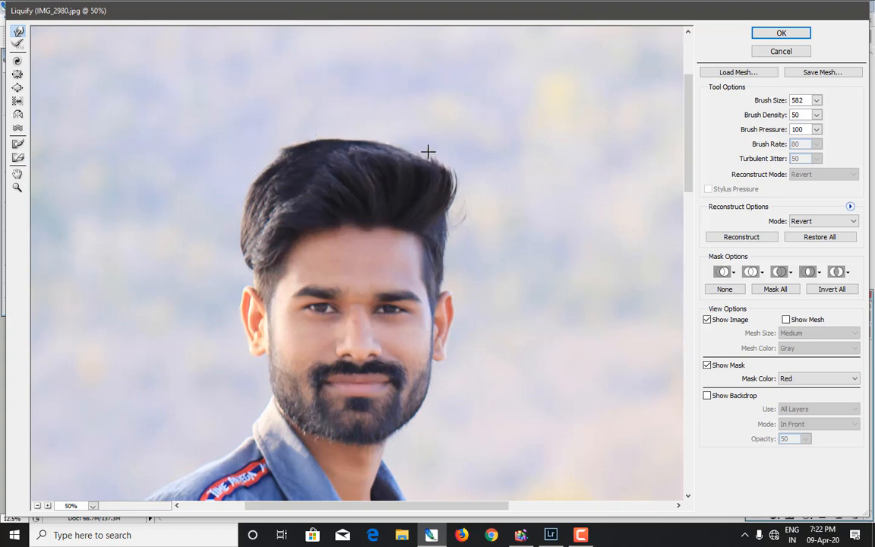
click(780, 33)
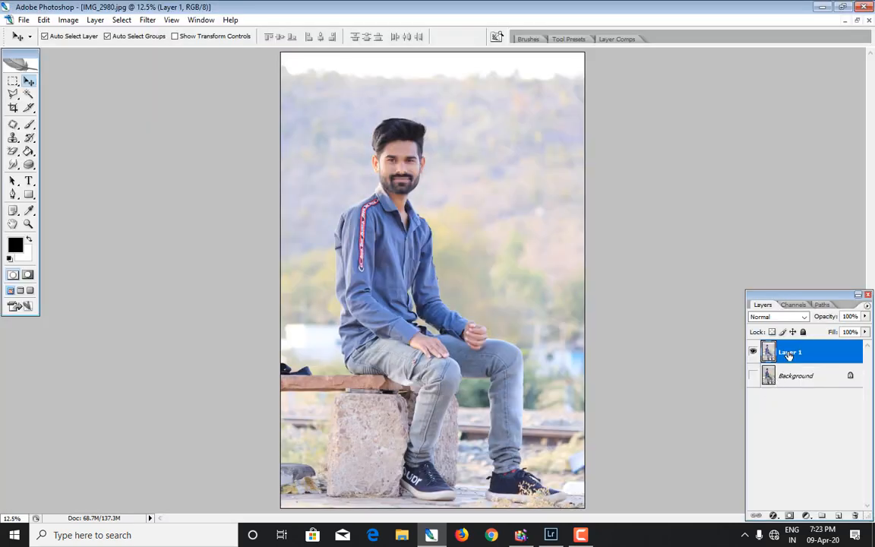
- Duplicate Layer 1 twice, then hide the topmost copy and make the lower copy active
key(ctrl+j)
key(ctrl+j)
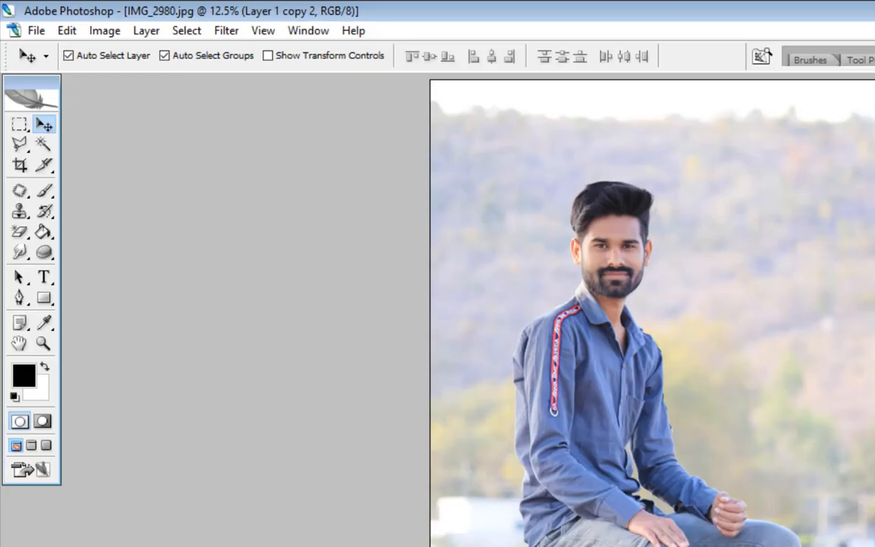
key(ctrl+z)
- Apply a Gaussian Blur with a 3.5-pixel radius to Layer 1 copy
click(226, 30)
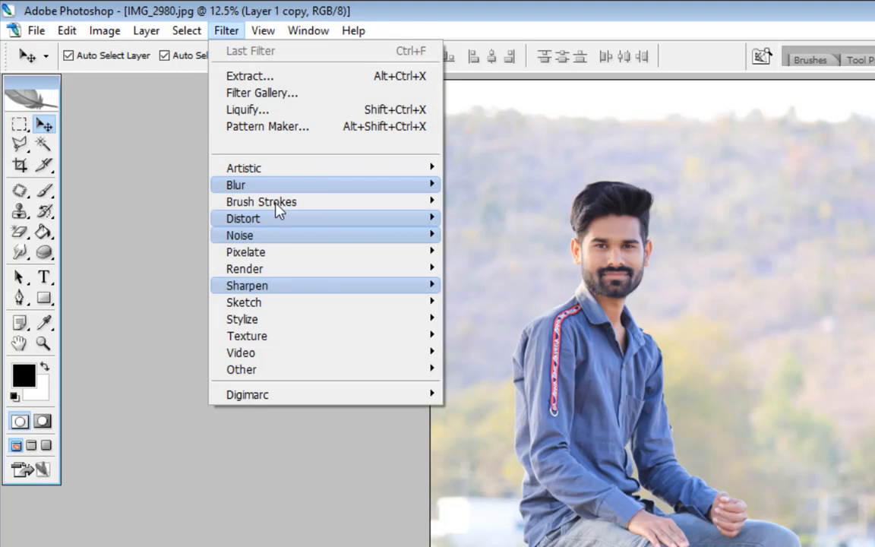
mouse_move(395, 185)
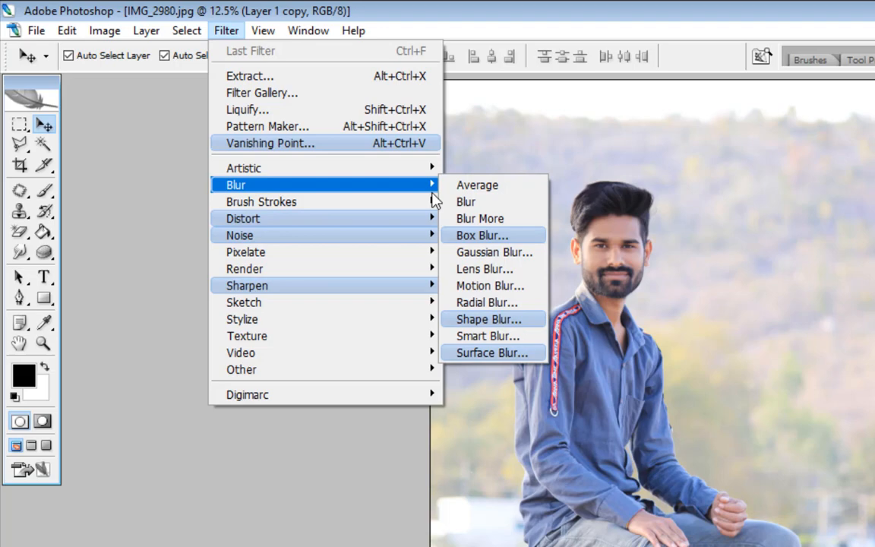
click(475, 253)
key(ctrl+plus)
key(ctrl+plus)
key(ctrl+plus)
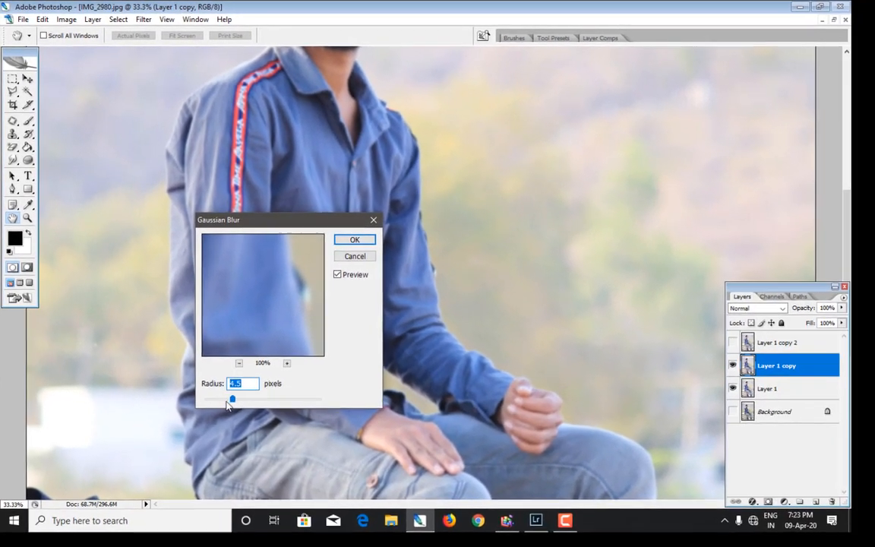
click(227, 402)
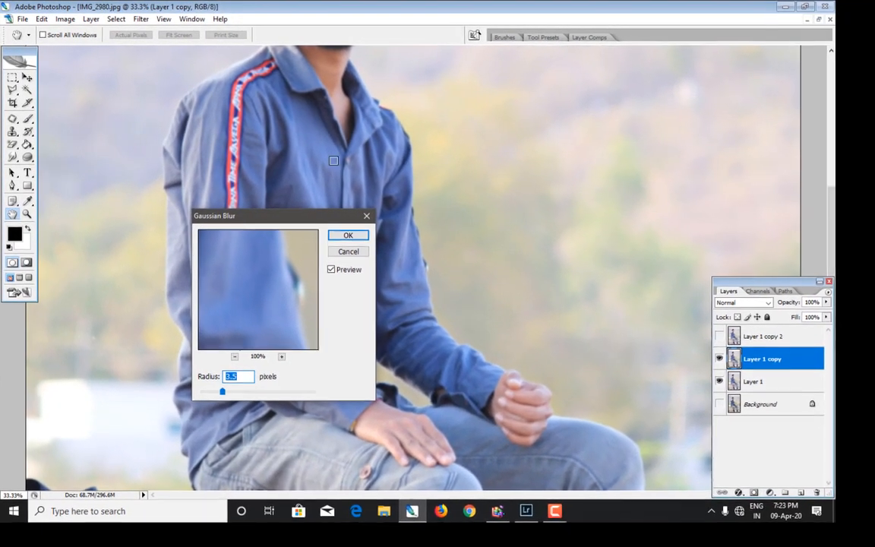
drag(342, 186, 350, 346)
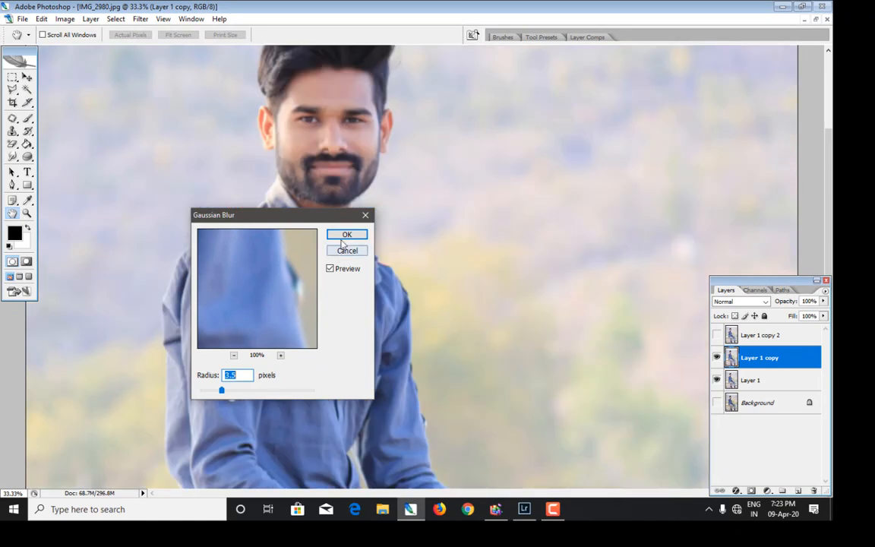
key(v)
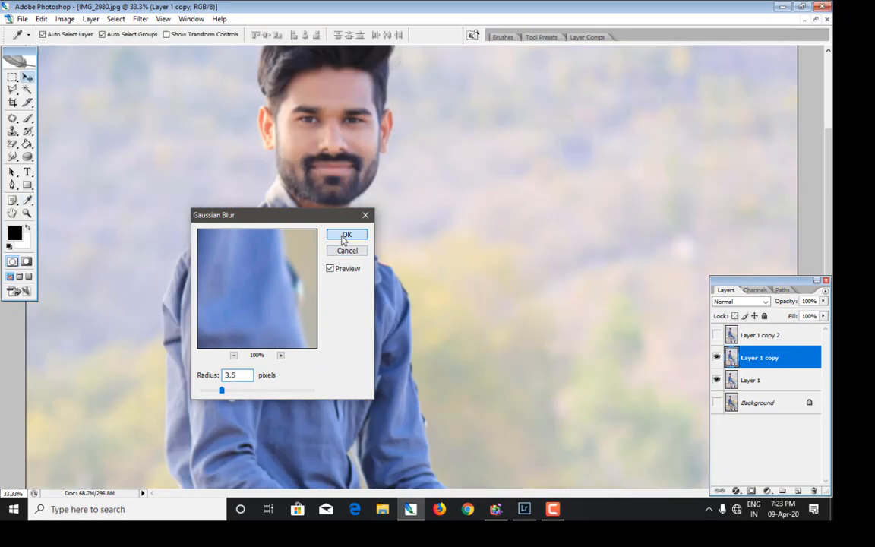
click(344, 237)
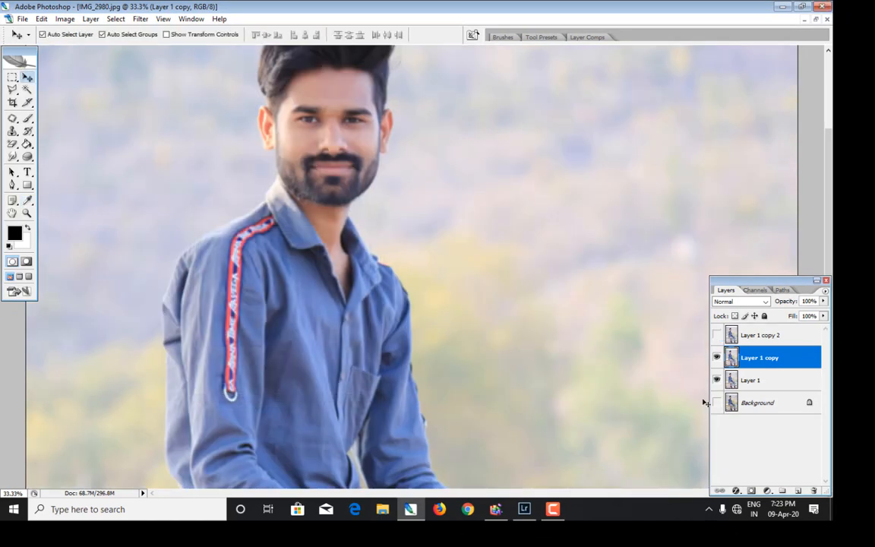
- Show Layer 1 copy 2 and apply a High Pass filter with a 4.6-pixel radius to it
click(731, 335)
click(138, 20)
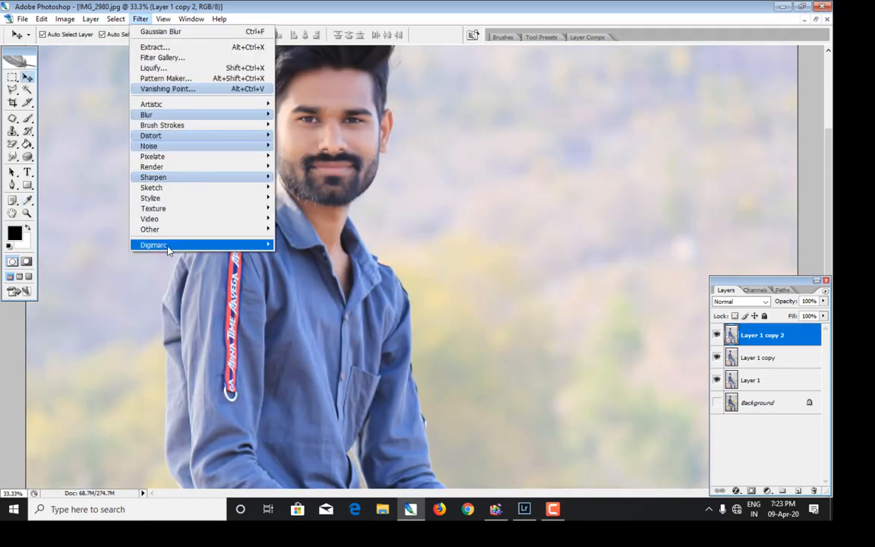
mouse_move(157, 21)
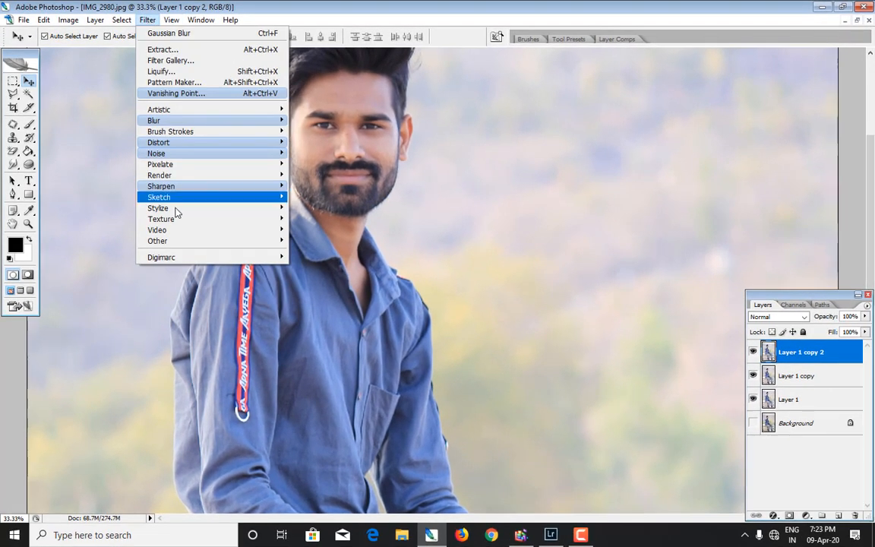
mouse_move(193, 241)
click(315, 302)
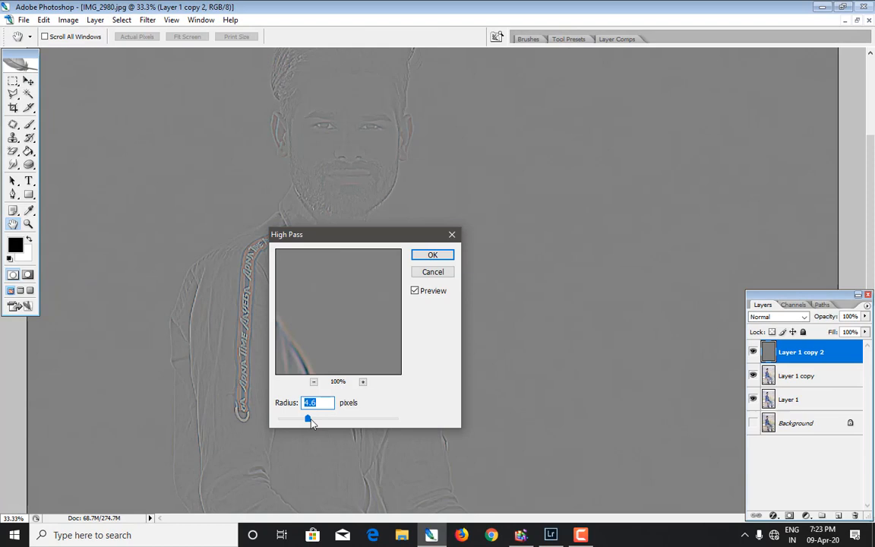
click(432, 255)
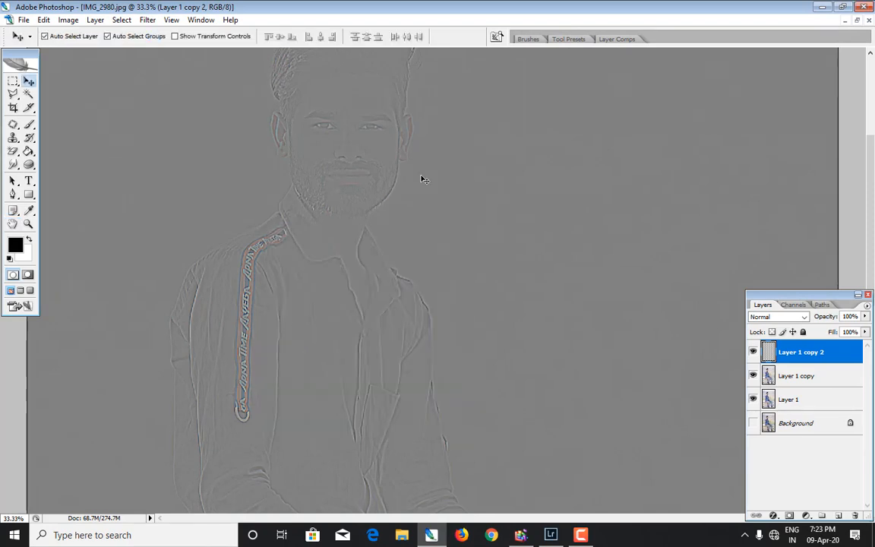
- Set Layer 1 copy 2 to Vivid Light blending and move both Layer 1 copies into a new layer group
click(804, 318)
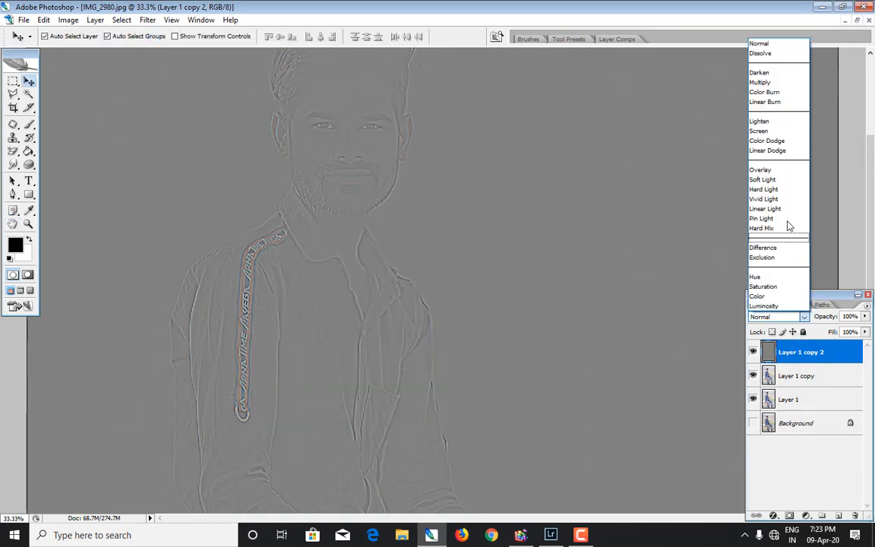
click(777, 202)
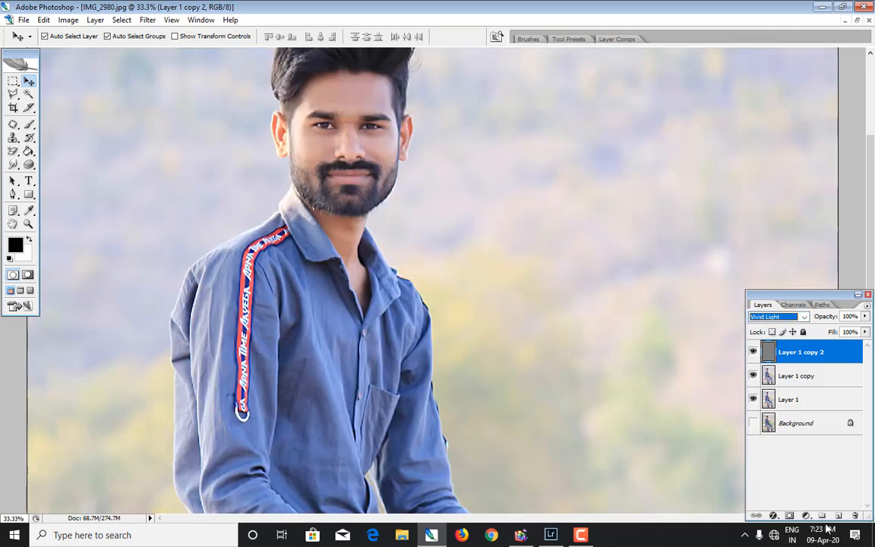
click(823, 516)
drag(787, 376, 785, 360)
drag(792, 403, 782, 358)
click(765, 353)
click(771, 380)
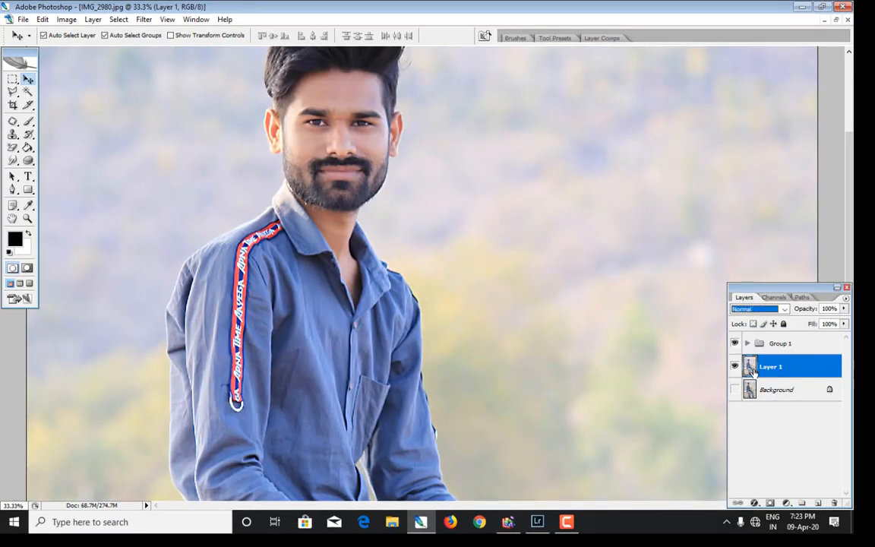
- Add a Hide All layer mask to Group 1
click(756, 345)
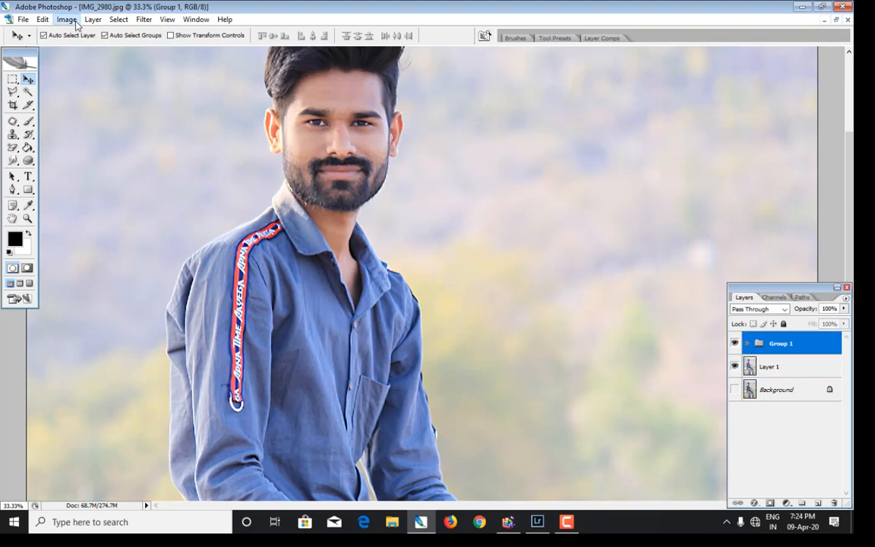
click(67, 19)
mouse_move(93, 21)
mouse_move(144, 144)
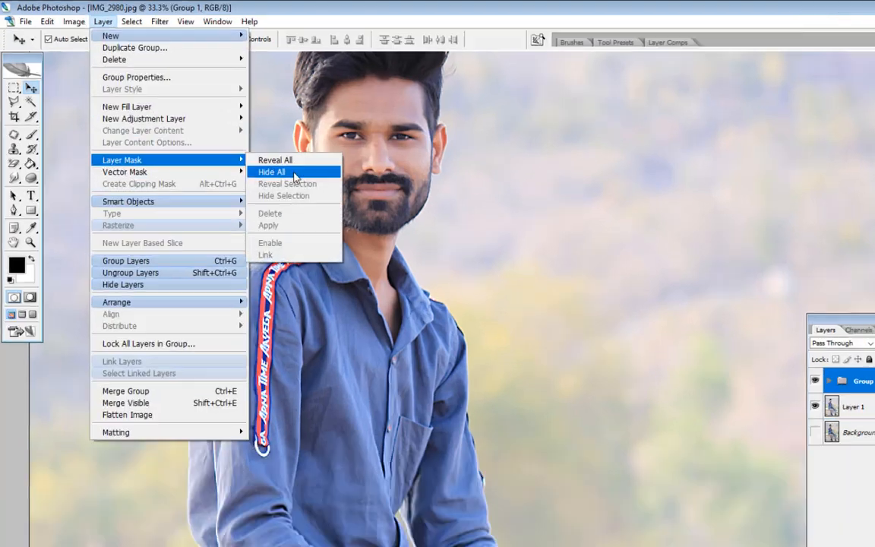
click(295, 177)
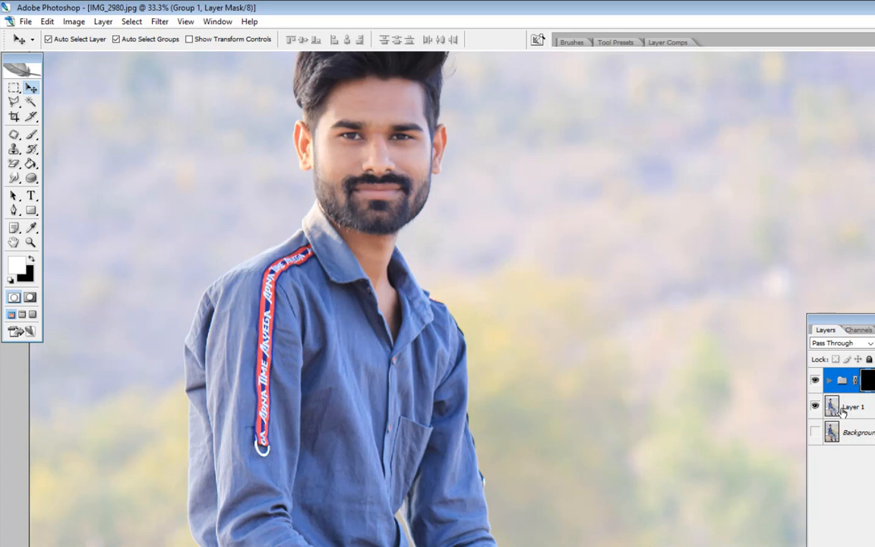
- Make Layer 1 active and ready the Brush tool with white as the foreground color
click(33, 259)
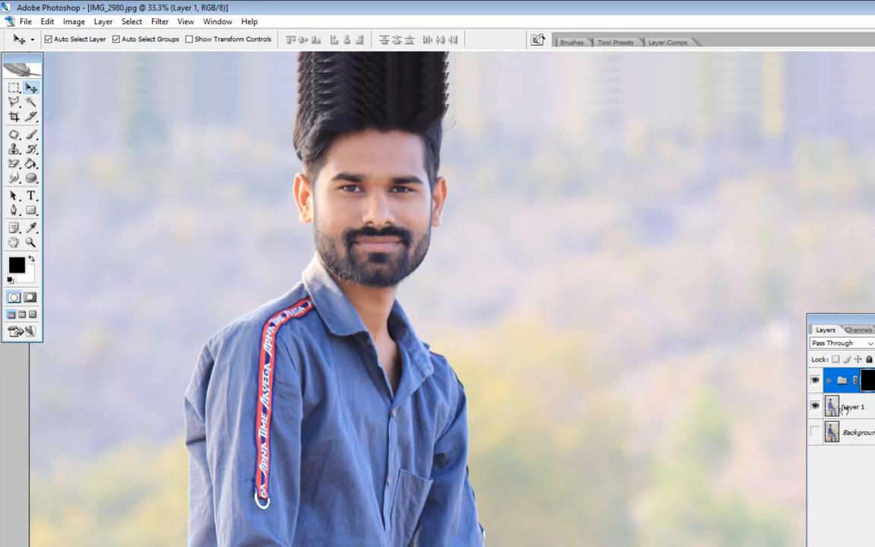
click(853, 406)
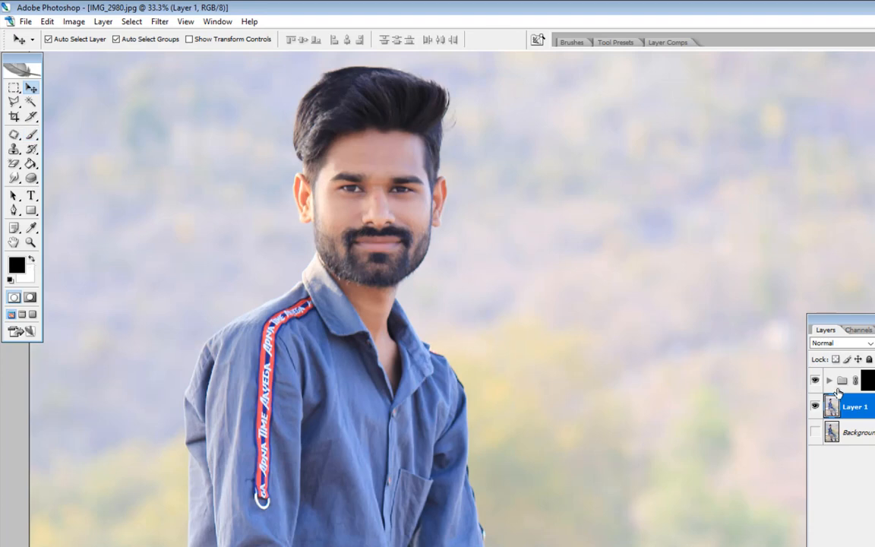
click(815, 406)
click(815, 406)
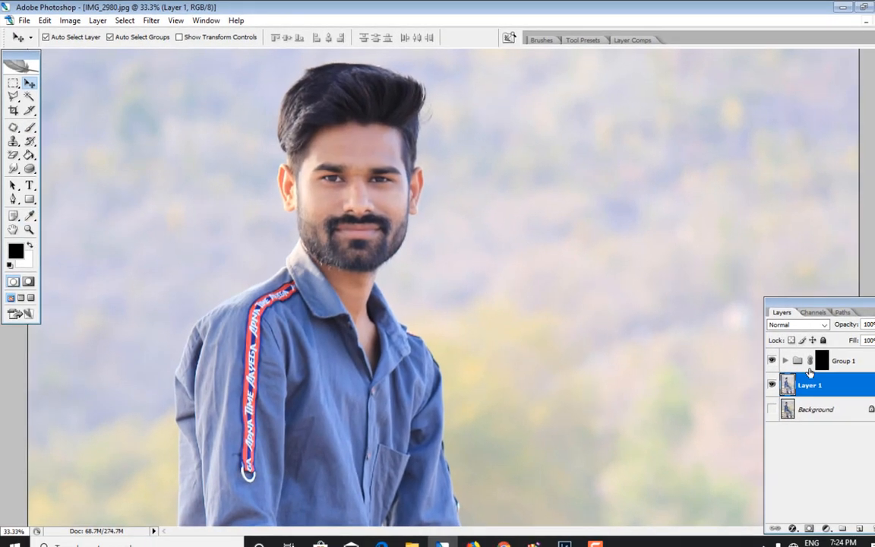
click(30, 246)
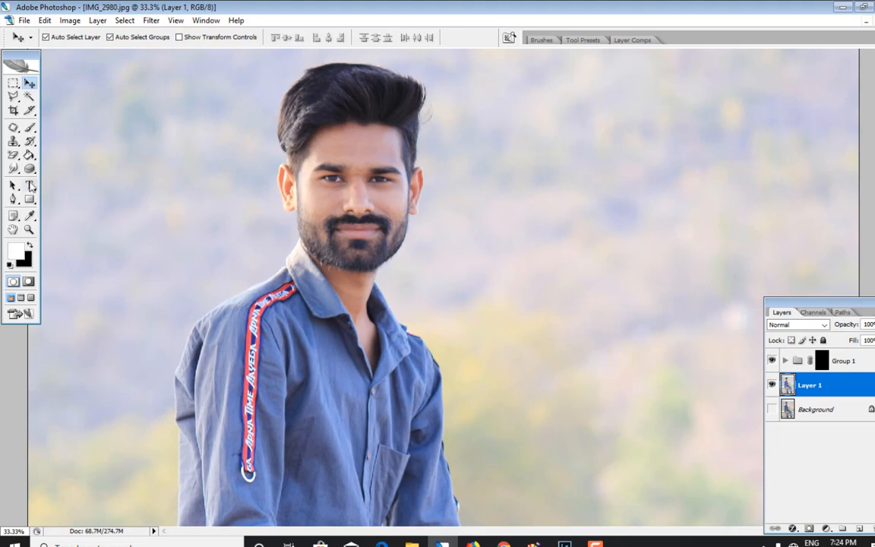
click(31, 127)
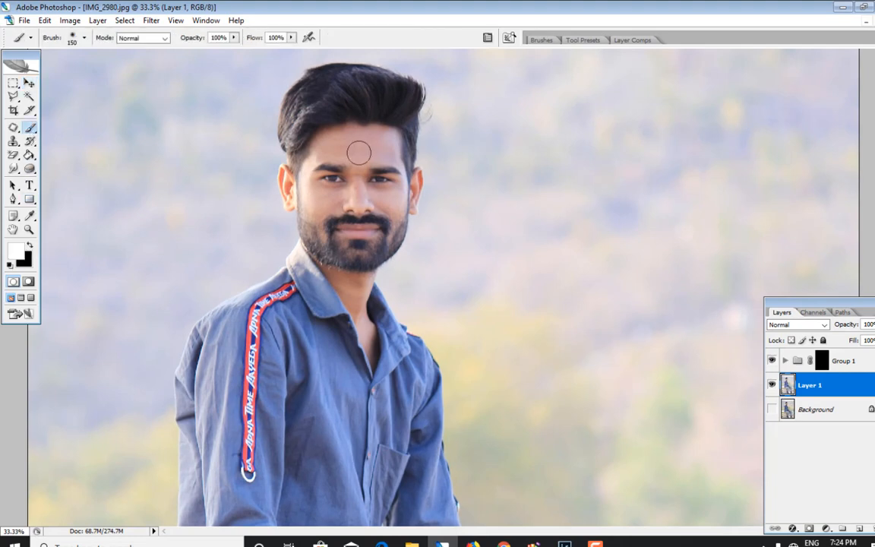
- Try an irregular sampled brush tip enlarged to 1600 px over the face
scroll(353, 148, up, 2)
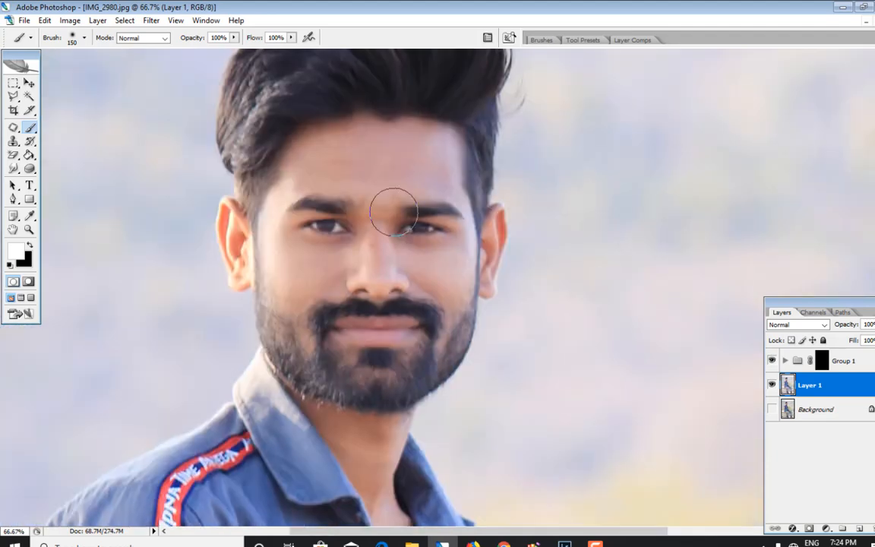
right_click(394, 212)
scroll(505, 357, up, 3)
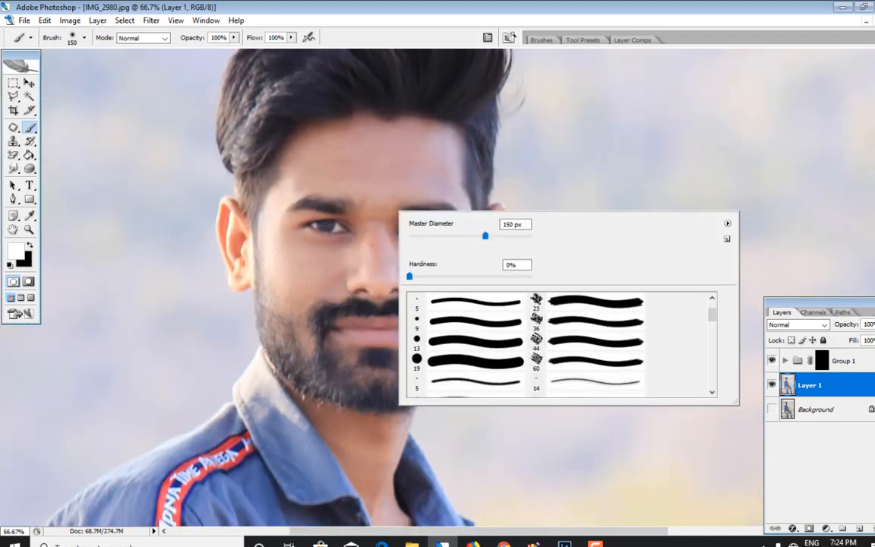
double_click(553, 382)
key(bracketright)
key(bracketright)
key(bracketright)
key(bracketright)
key(bracketright)
key(bracketright)
key(bracketright)
key(bracketright)
key(bracketright)
key(bracketright)
key(bracketright)
key(bracketright)
key(bracketright)
key(bracketright)
key(bracketright)
key(bracketright)
key(bracketright)
key(bracketright)
key(bracketright)
key(bracketright)
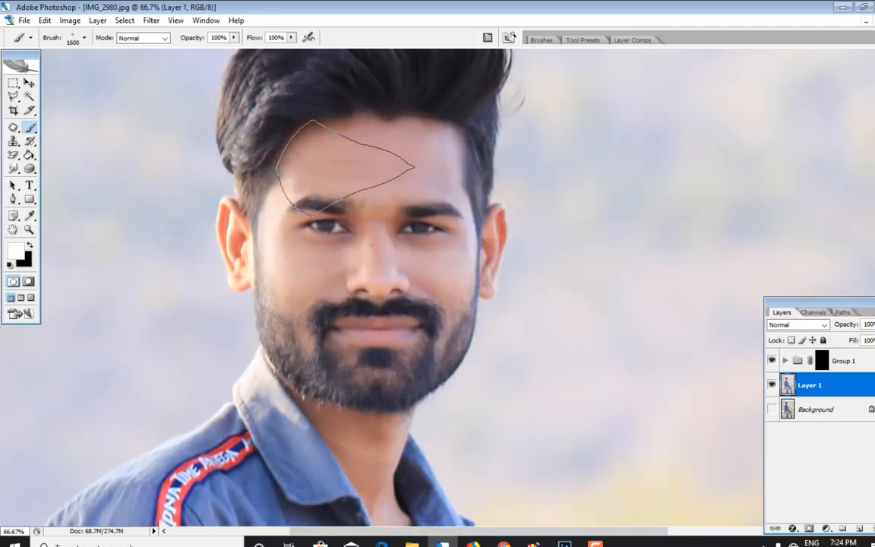
- Choose a hard round brush tip and enlarge it to 80 px
right_click(374, 166)
scroll(478, 275, up, 2)
scroll(441, 303, down, 1)
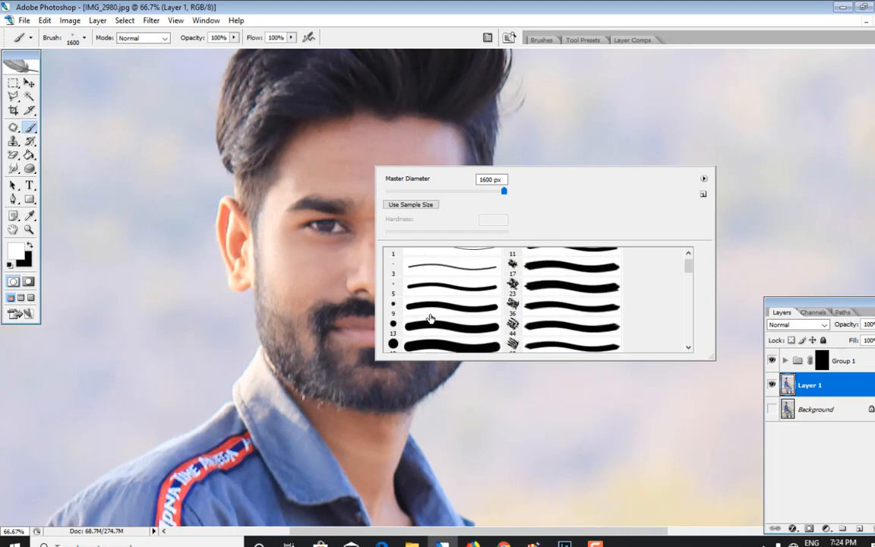
double_click(423, 271)
key(bracketright)
key(bracketright)
key(bracketright)
key(bracketright)
key(bracketright)
key(bracketright)
key(bracketright)
key(bracketright)
key(bracketright)
key(bracketright)
key(bracketright)
key(bracketright)
key(bracketright)
key(bracketright)
key(bracketright)
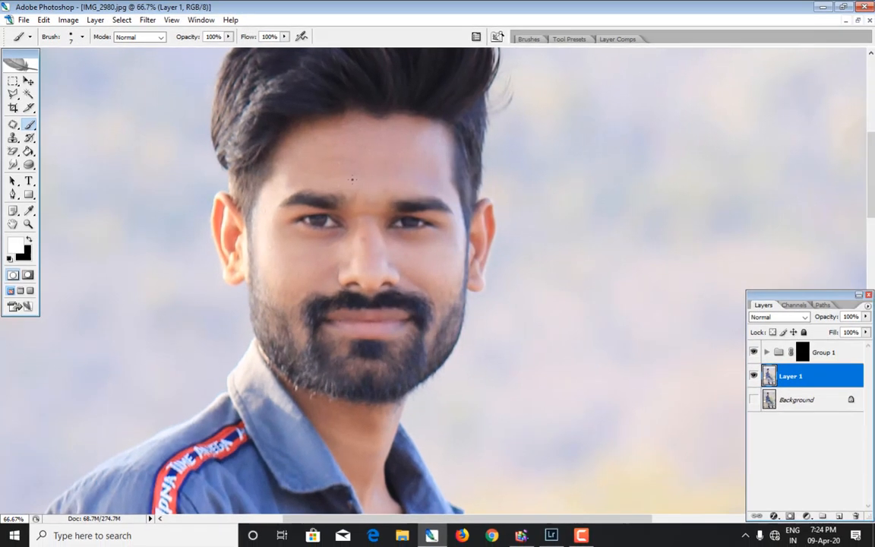
key(bracketleft)
- Undo the white stroke on Layer 1, then paint white on Group 1's mask to reveal the smoothed skin on the face
drag(367, 167, 327, 161)
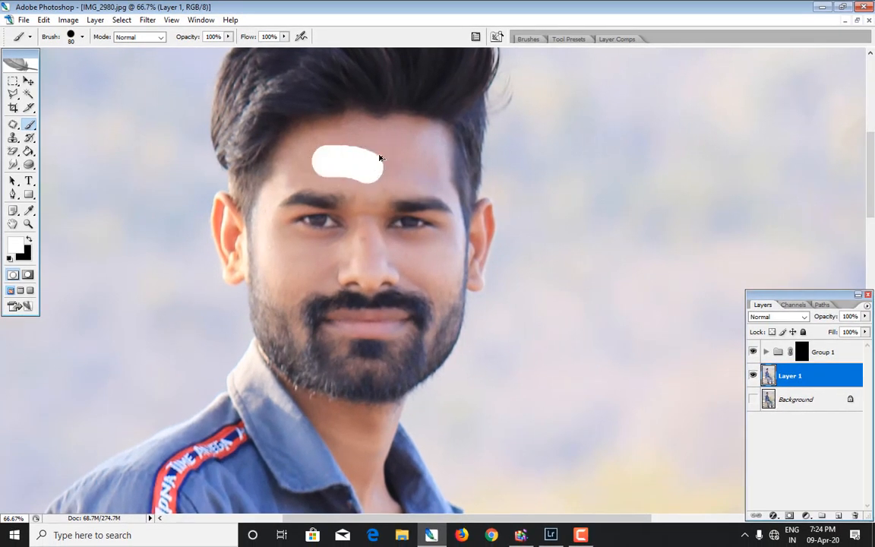
key(ctrl+z)
click(801, 351)
key(x)
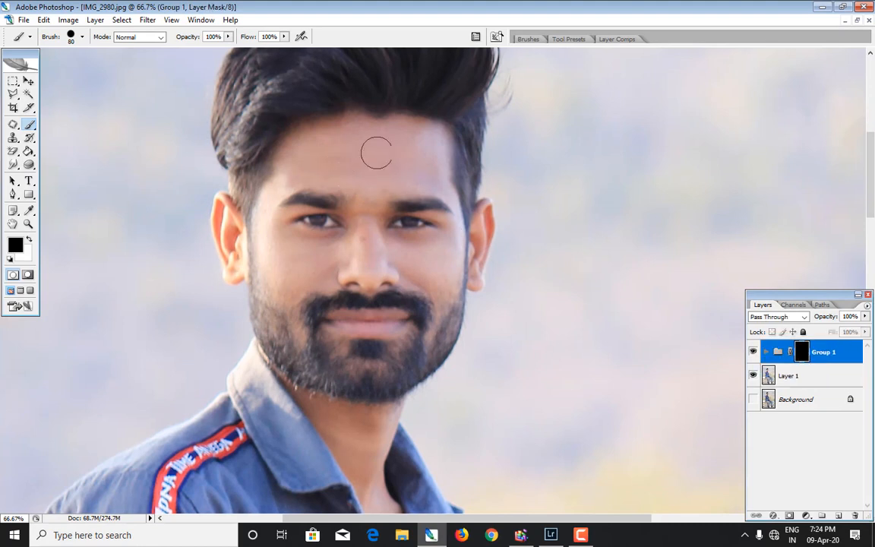
click(28, 240)
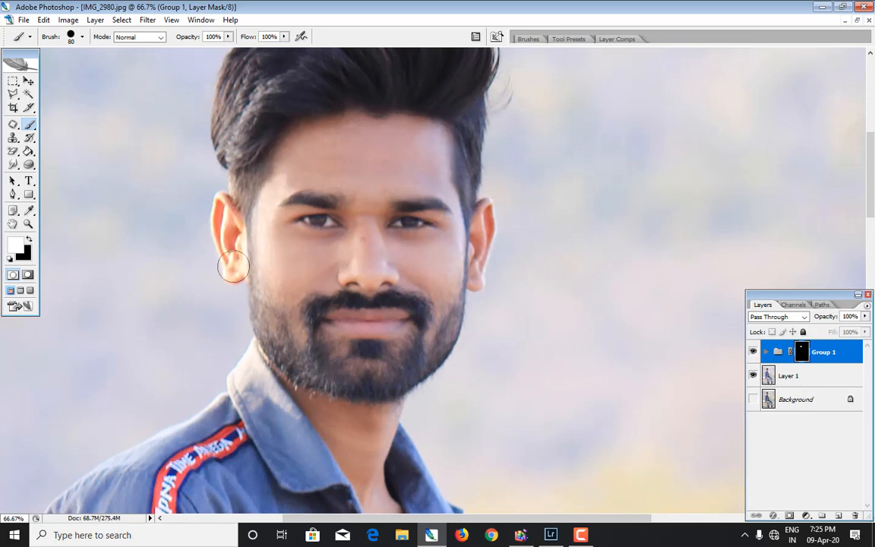
- Merge Group 1 and Layer 1 down into the Background and save the image as a High quality baseline JPEG
scroll(380, 281, down, 3)
scroll(417, 464, down, 7)
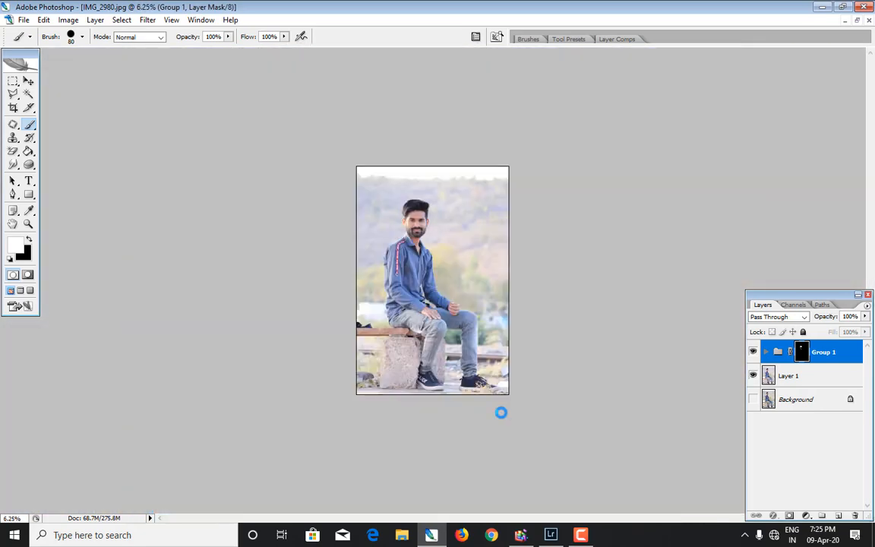
key(ctrl+e)
key(ctrl+e)
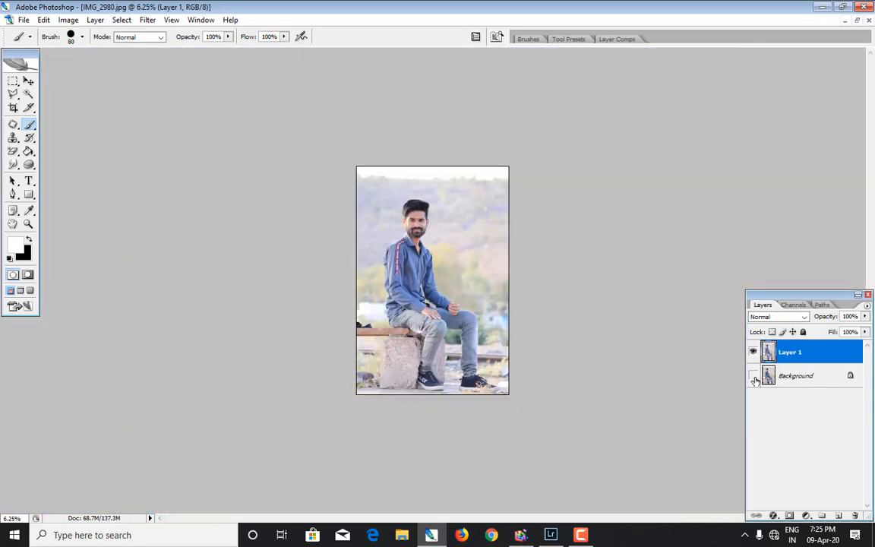
key(ctrl+e)
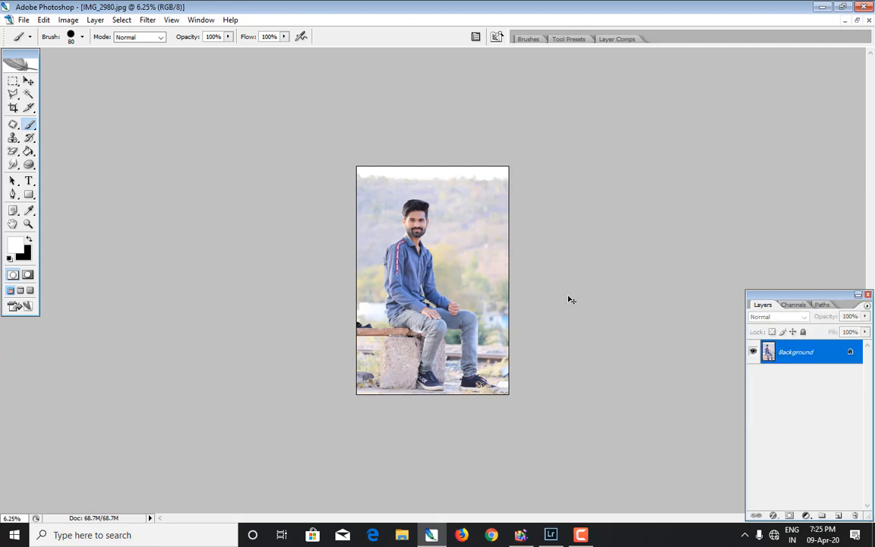
key(ctrl+s)
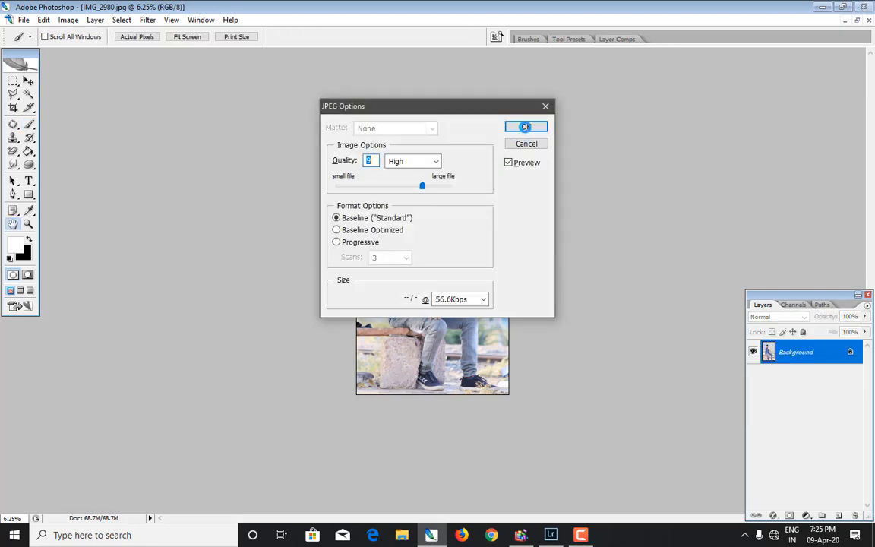
click(525, 127)
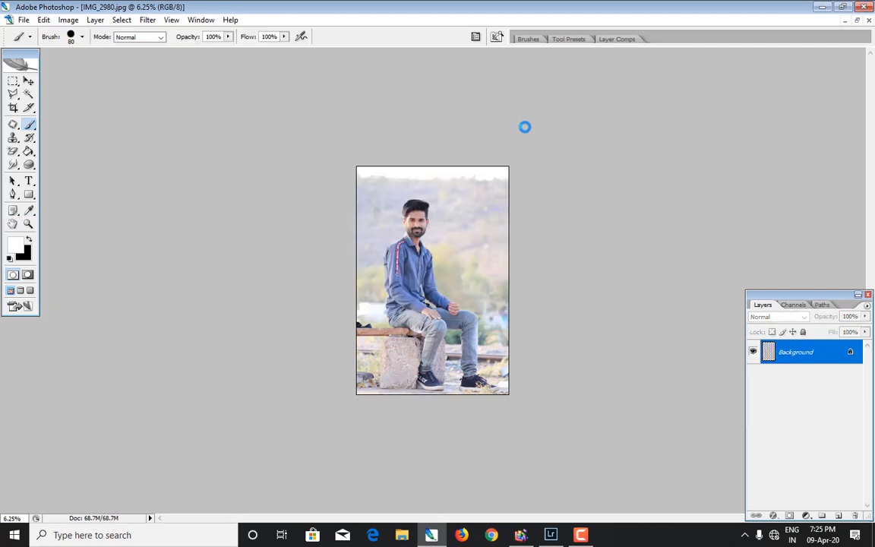
- Switch to Lightroom and remove the photo IMG_2976.jpg from the catalog without deleting it from disk
click(553, 536)
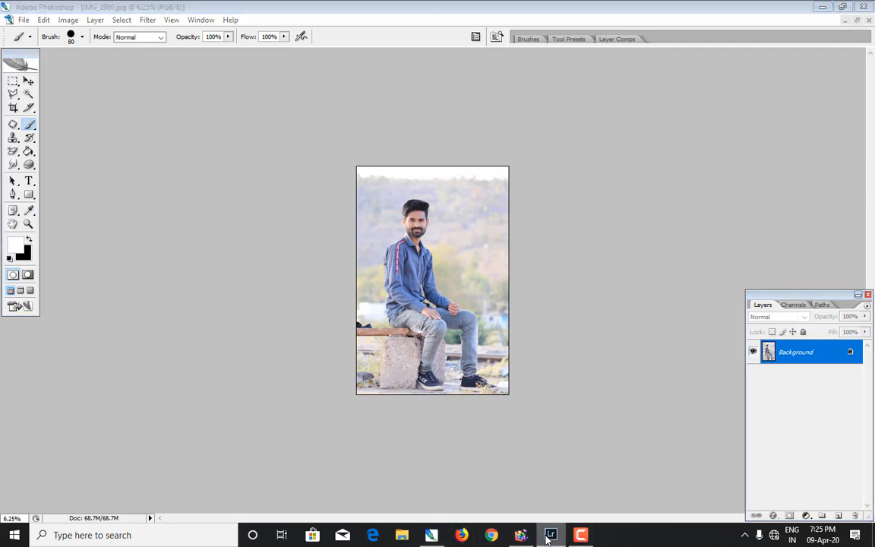
click(551, 536)
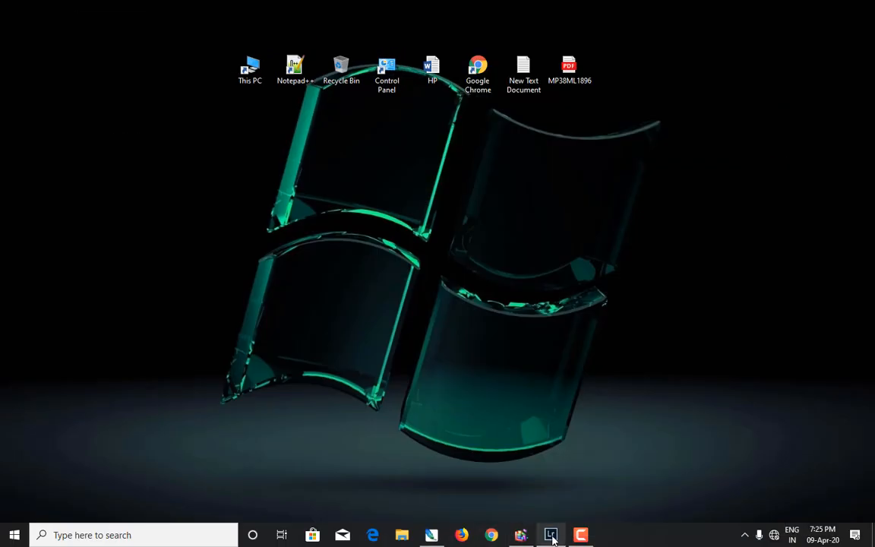
click(550, 536)
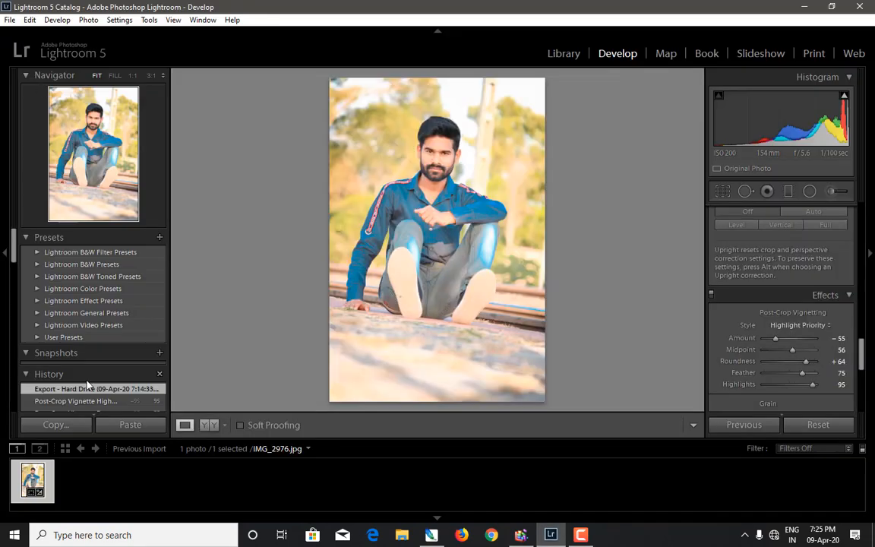
click(10, 20)
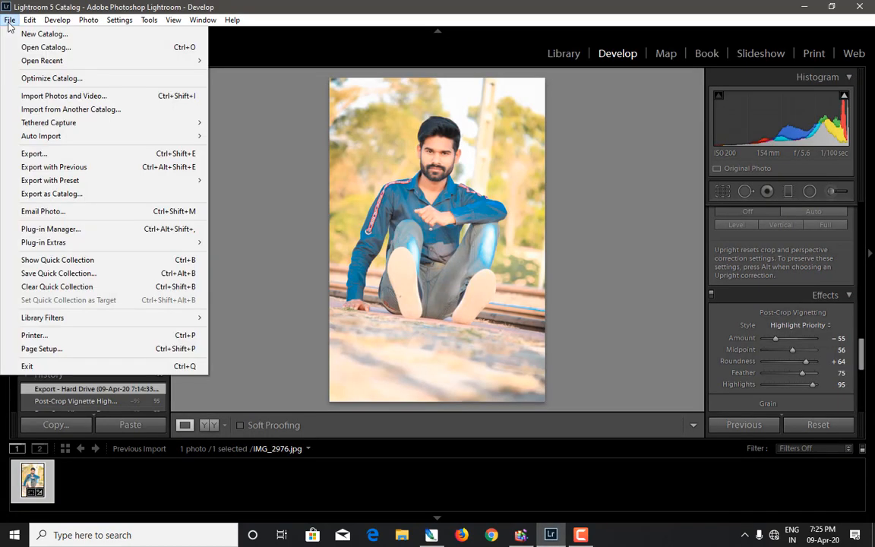
click(10, 20)
key(Delete)
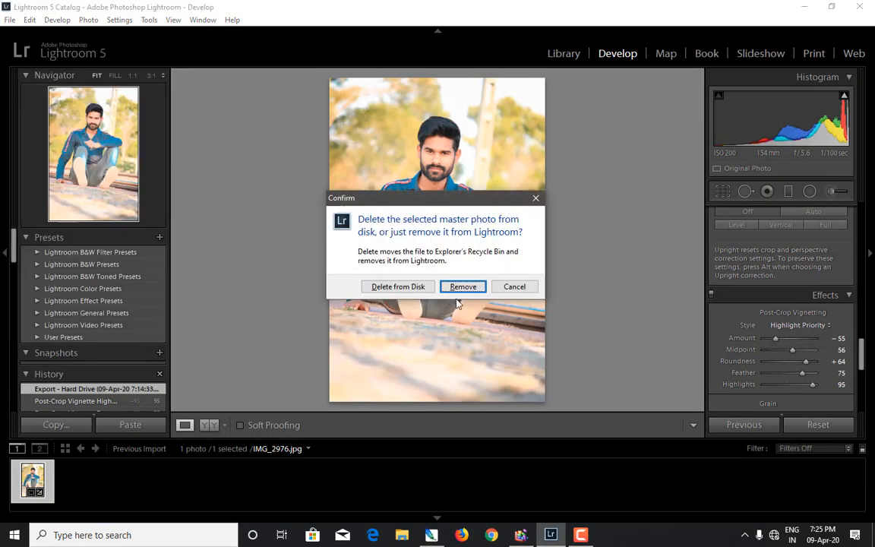
click(463, 289)
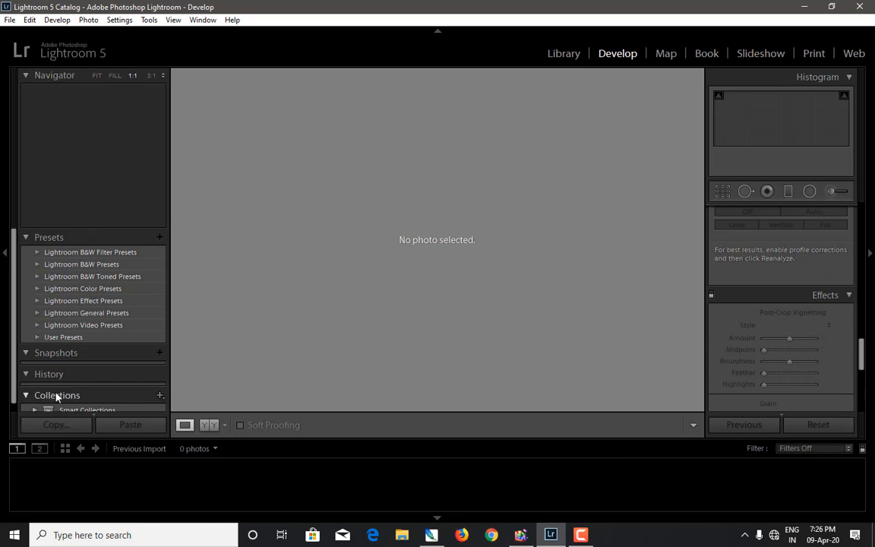
- Start a photo import in the Library from the subfolder of E: Photo Editing\PIC and check only IMG_2980.jpg
scroll(55, 397, down, 1)
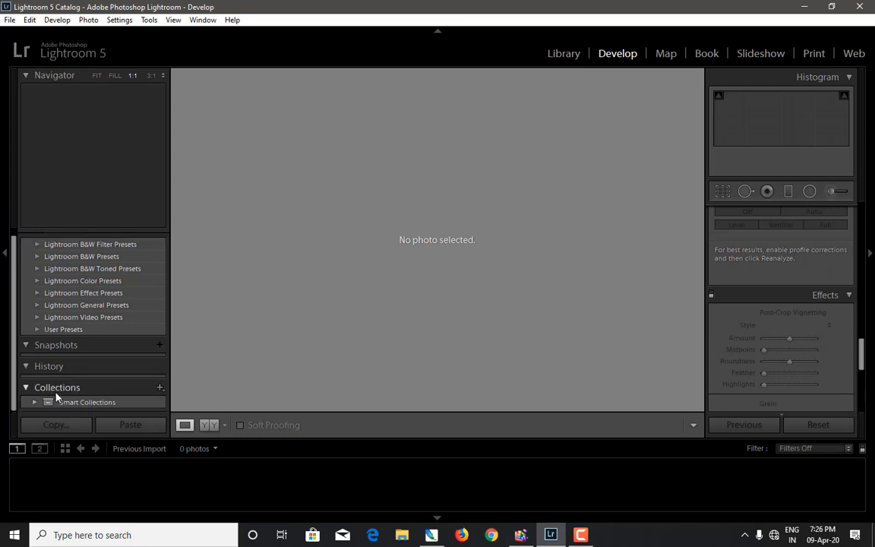
click(560, 56)
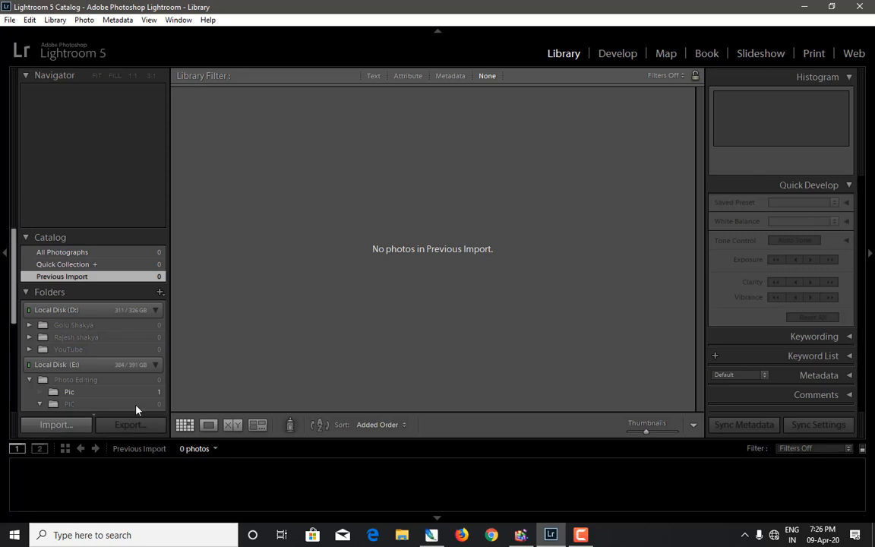
click(46, 426)
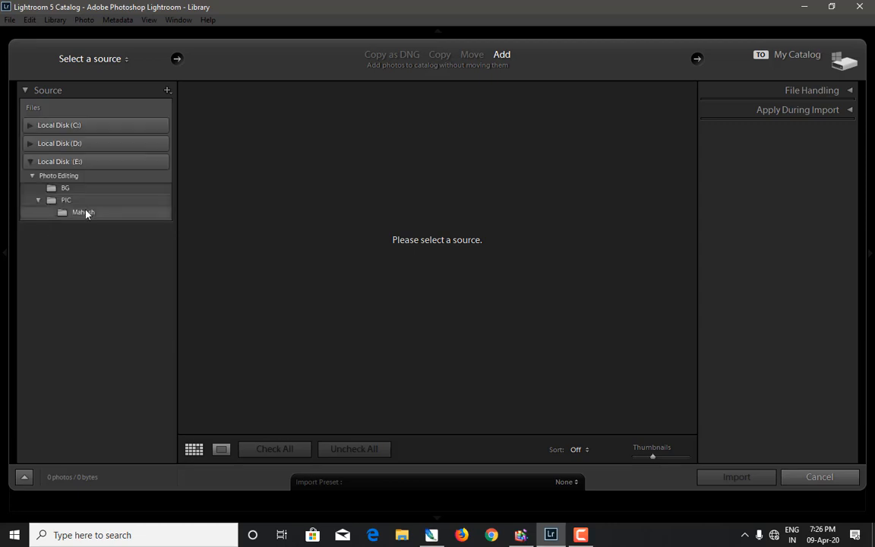
click(83, 212)
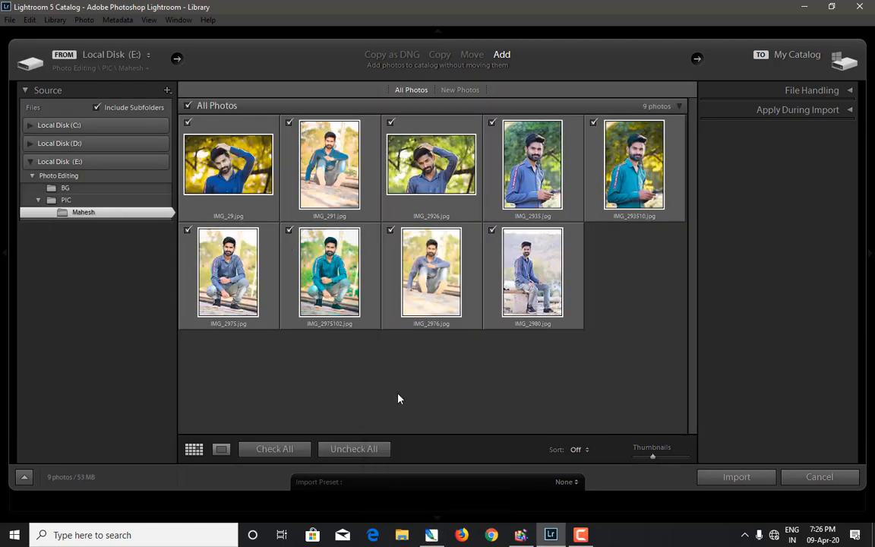
click(354, 449)
click(491, 230)
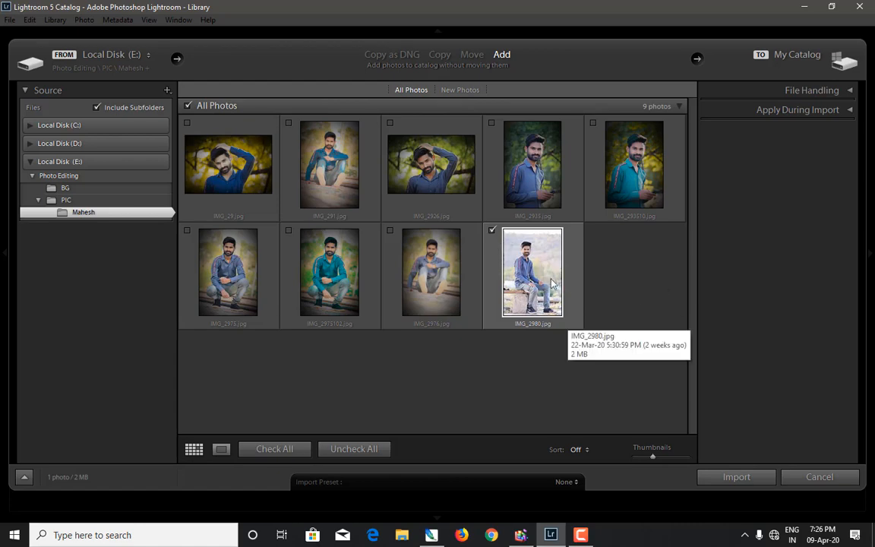
- Import IMG_2980.jpg, minimize Photoshop, and show the whole photo in Lightroom's Develop module
click(739, 477)
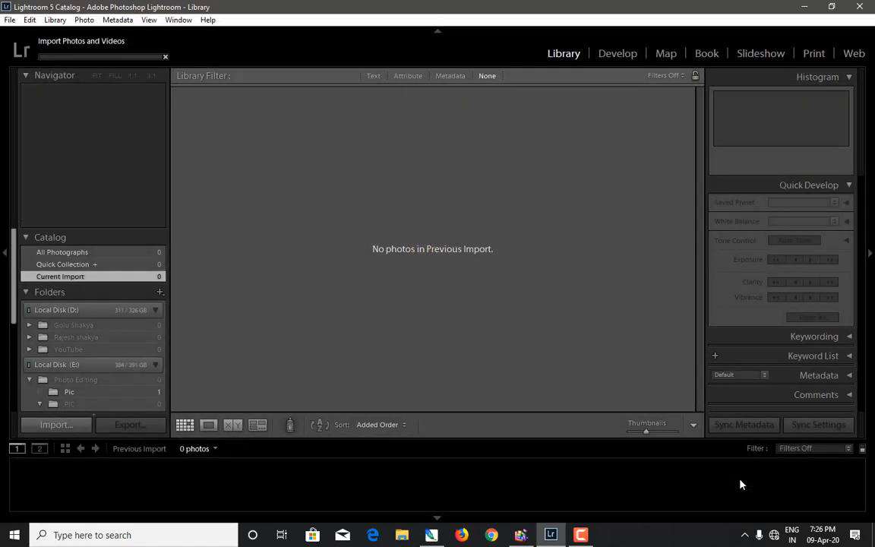
click(609, 54)
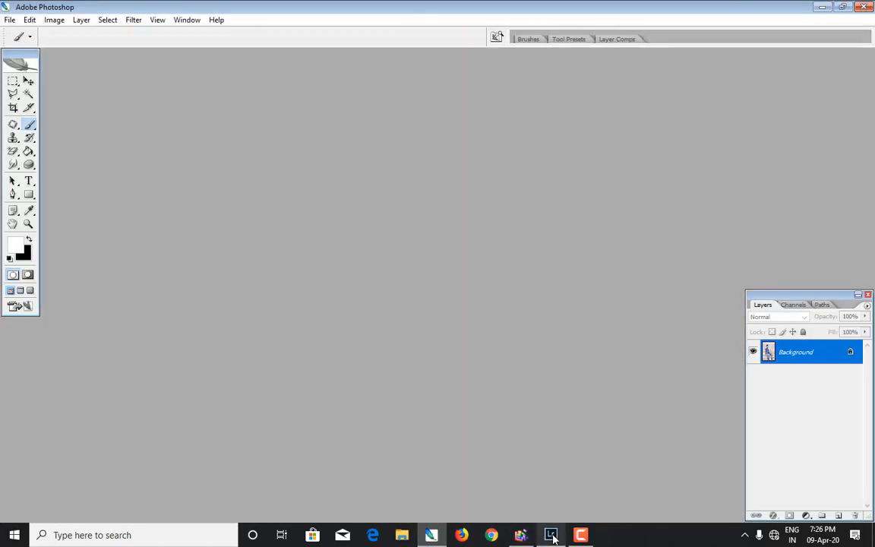
click(552, 536)
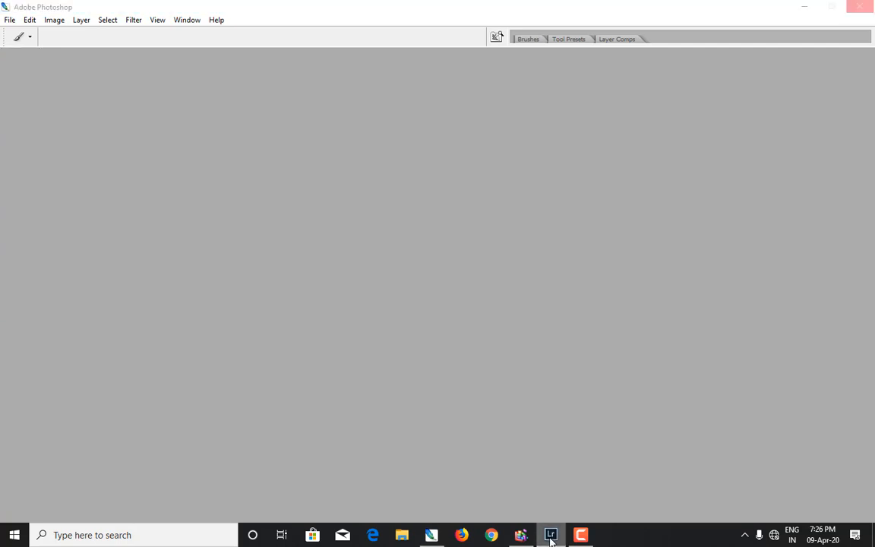
click(805, 8)
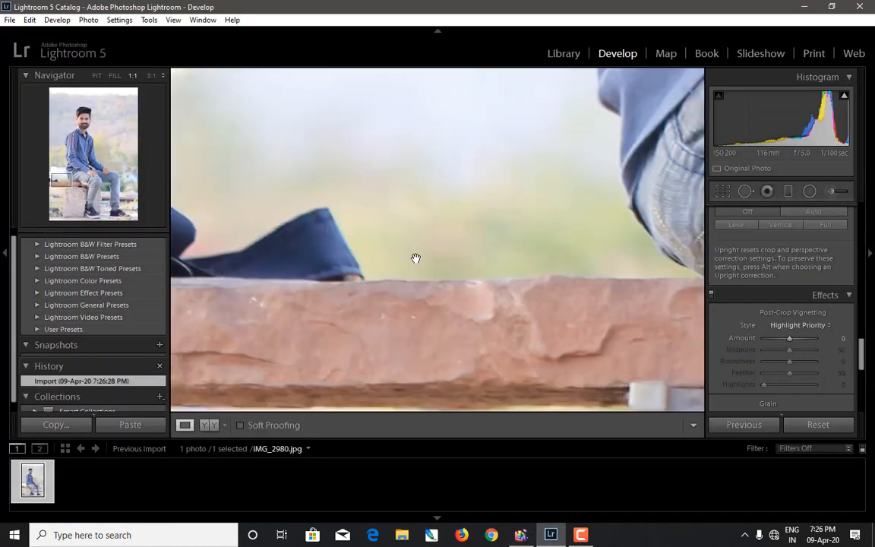
click(416, 259)
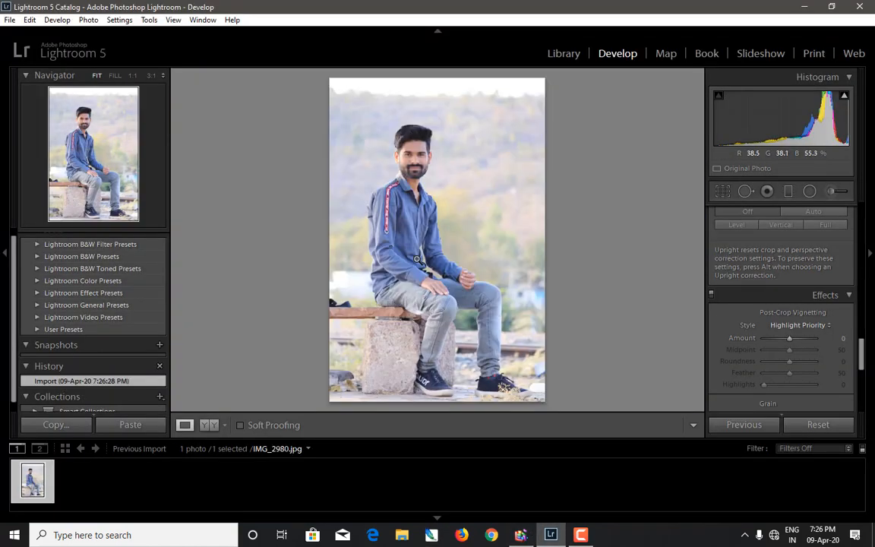
- Set the HSL hues to Orange -2, Aqua -100 and Blue -100 to turn the shirt teal
drag(860, 352, 860, 410)
scroll(830, 351, up, 15)
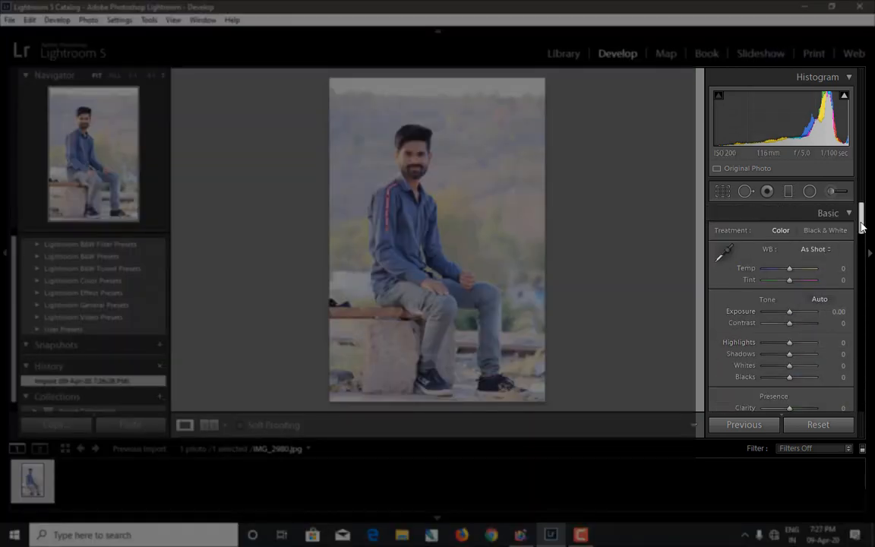
drag(861, 214, 862, 280)
drag(790, 264, 758, 305)
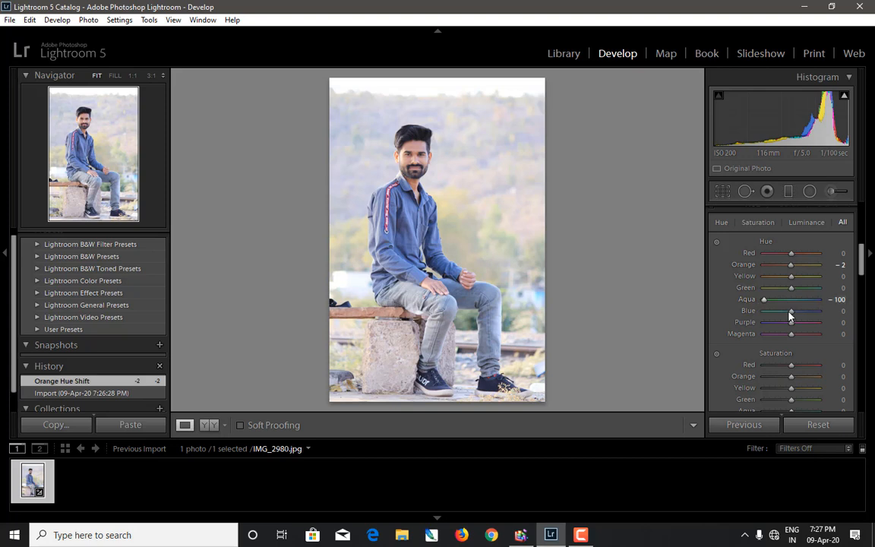
click(762, 311)
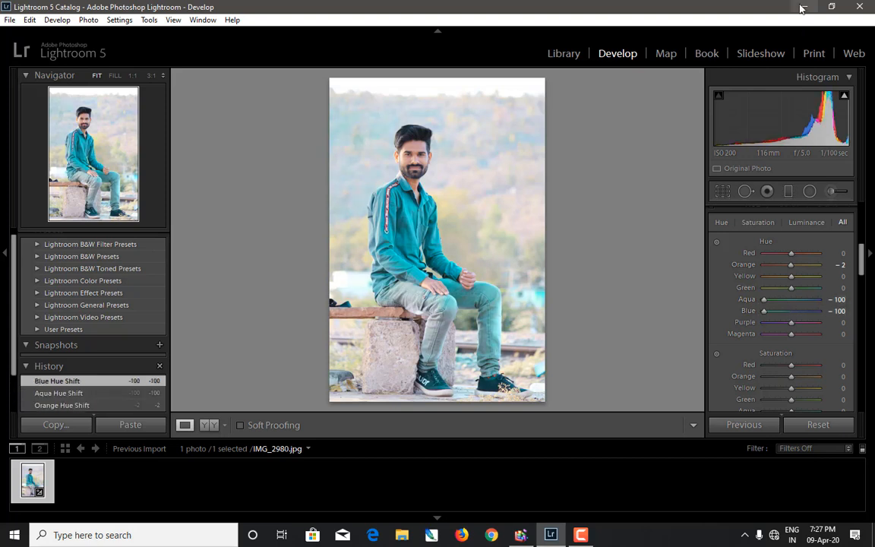
- Try a strong orange saturation boost in HSL, then set orange saturation to -62
scroll(836, 289, down, 5)
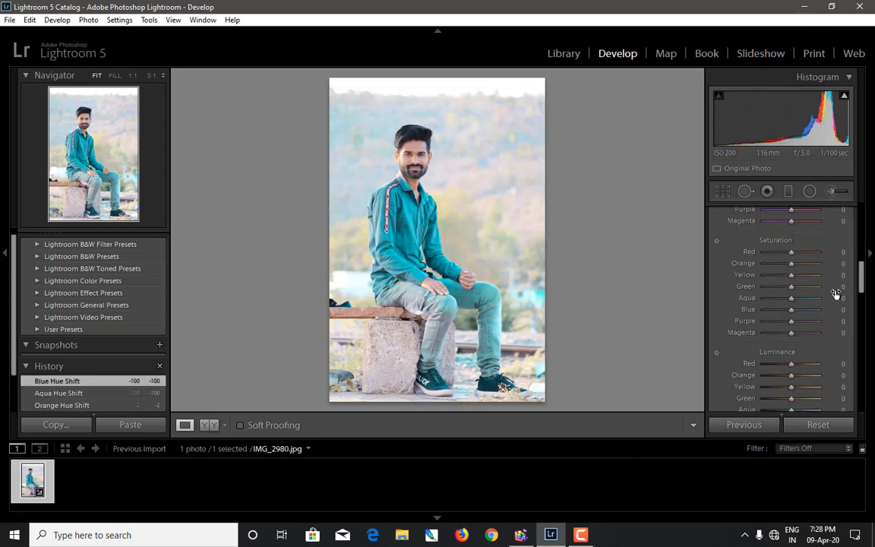
drag(792, 265, 814, 268)
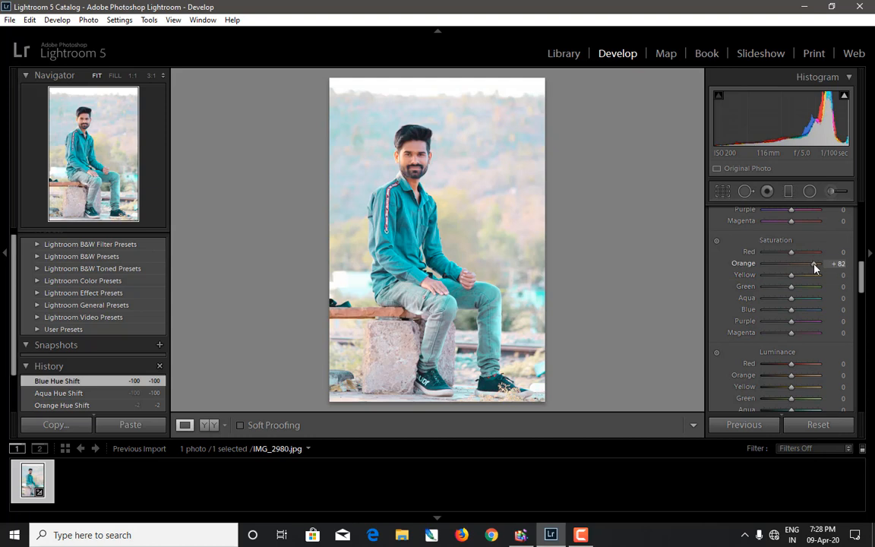
click(774, 264)
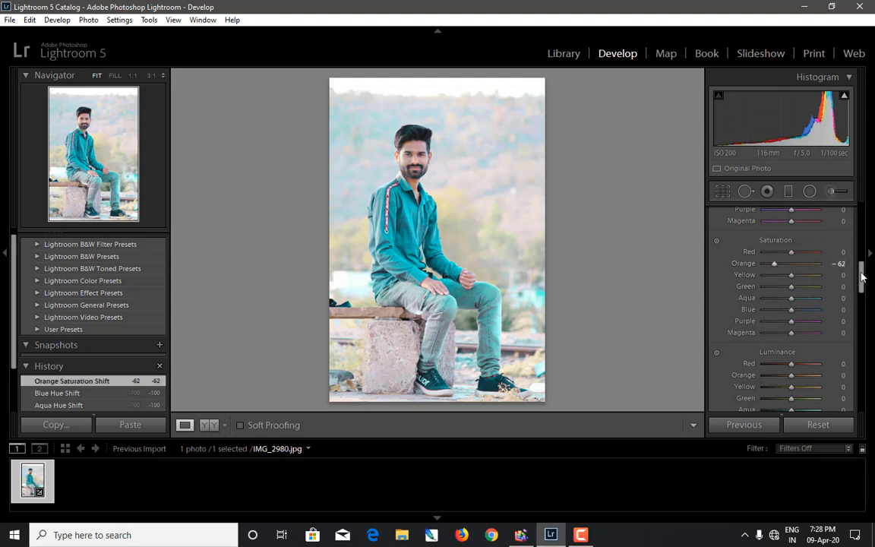
- In Camera Calibration, set the Green Primary hue to +60 and the Blue Primary hue to +14
drag(862, 278, 862, 395)
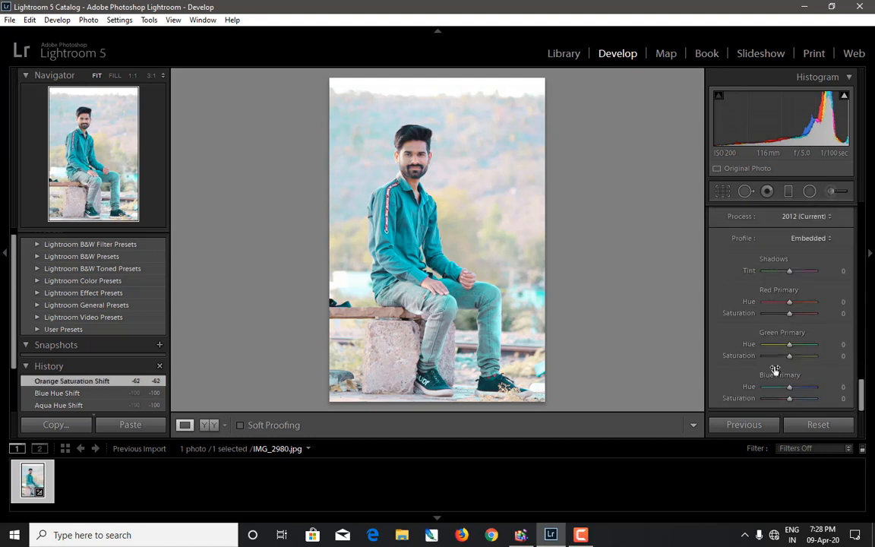
drag(790, 345, 758, 350)
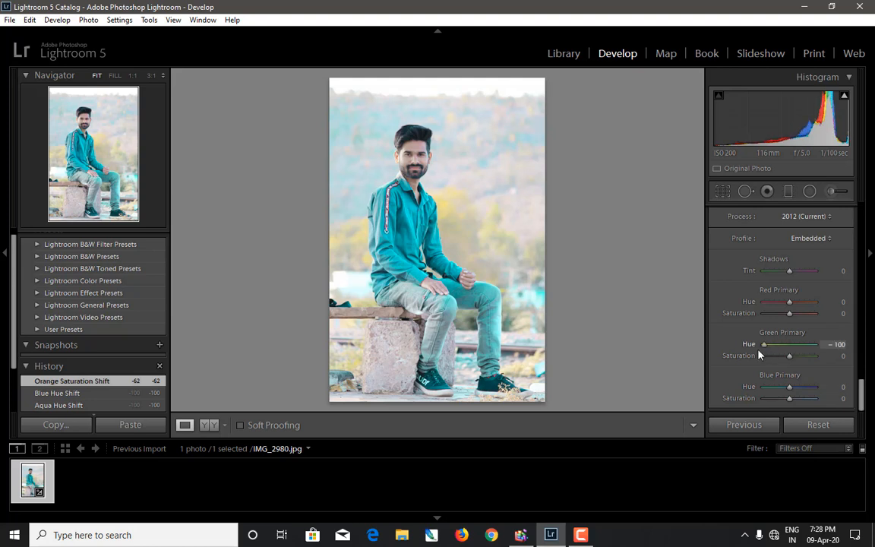
click(803, 346)
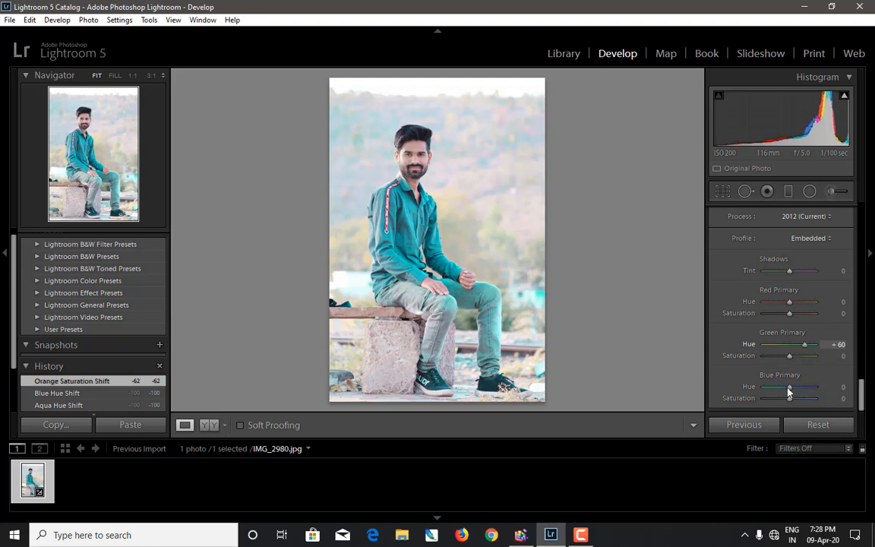
mouse_move(789, 388)
mouse_down()
mouse_move(768, 394)
mouse_move(804, 393)
mouse_up()
- Set the HSL hues to Orange +84, Yellow -4, Green -100, Aqua +24 and Blue -42, and the blue saturation to +100
drag(861, 390, 857, 367)
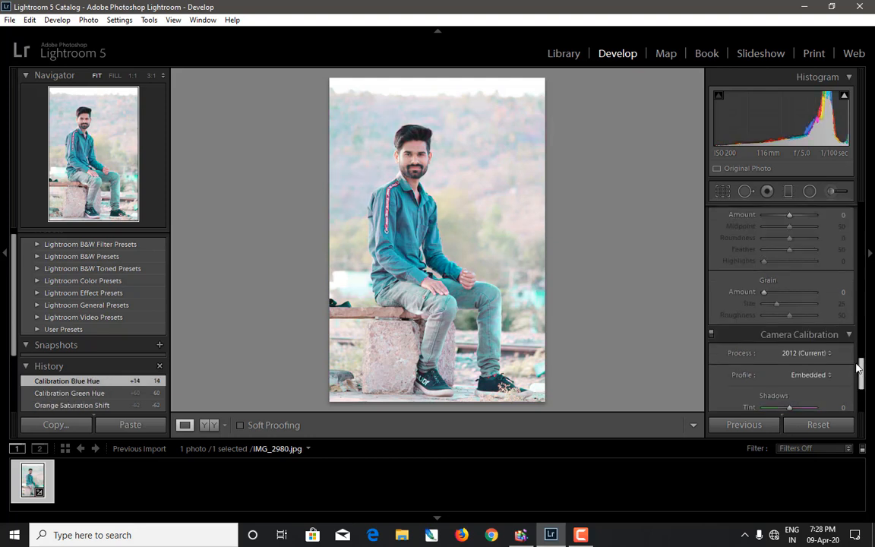
scroll(857, 368, up, 15)
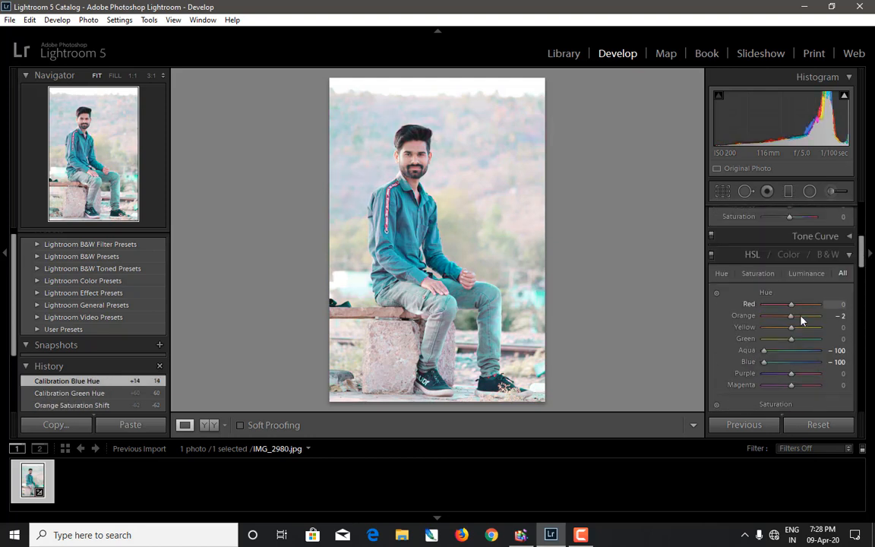
drag(791, 327, 780, 351)
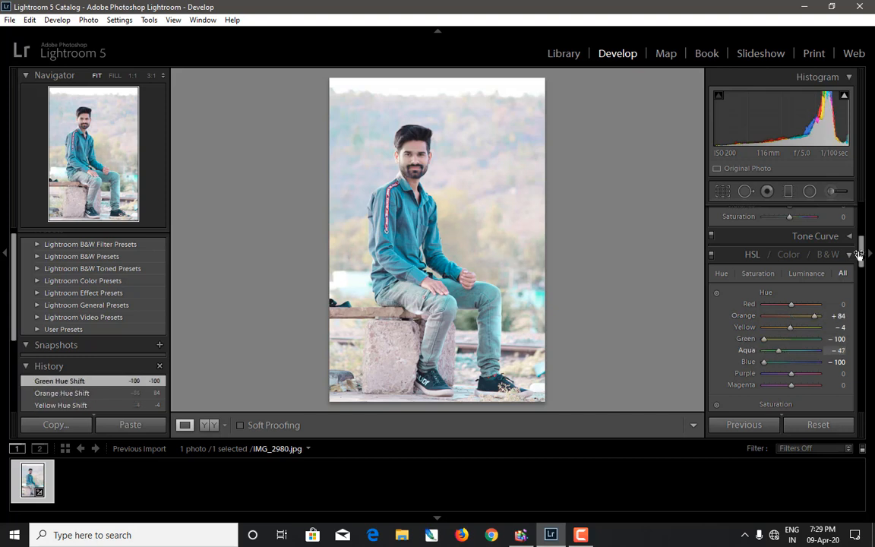
drag(859, 251, 861, 270)
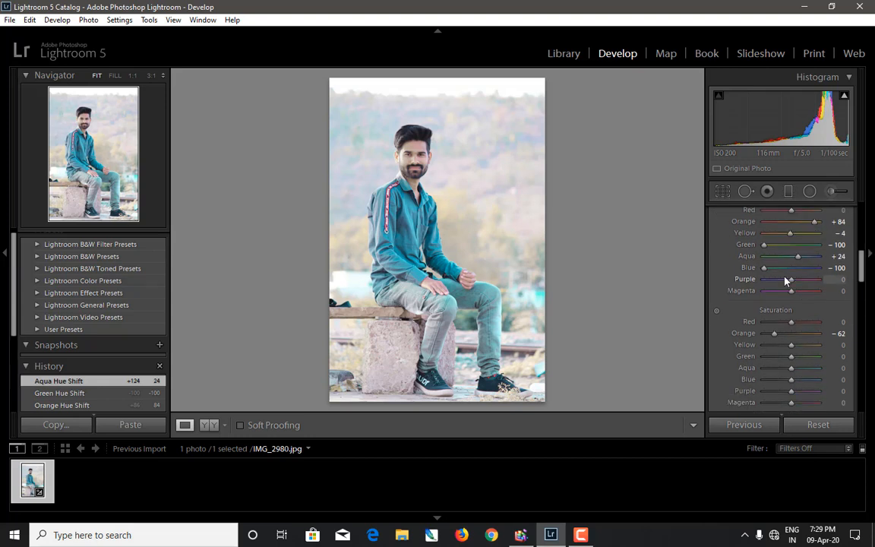
drag(765, 268, 781, 280)
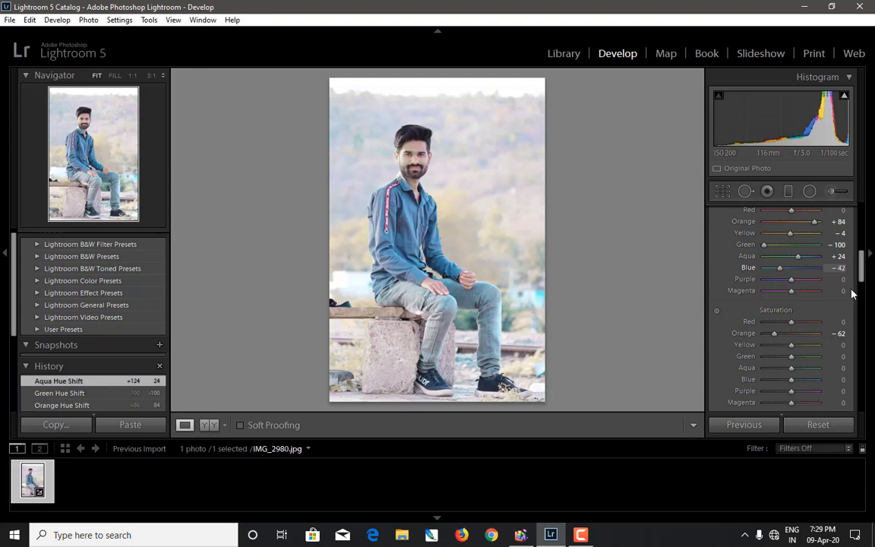
scroll(861, 272, down, 3)
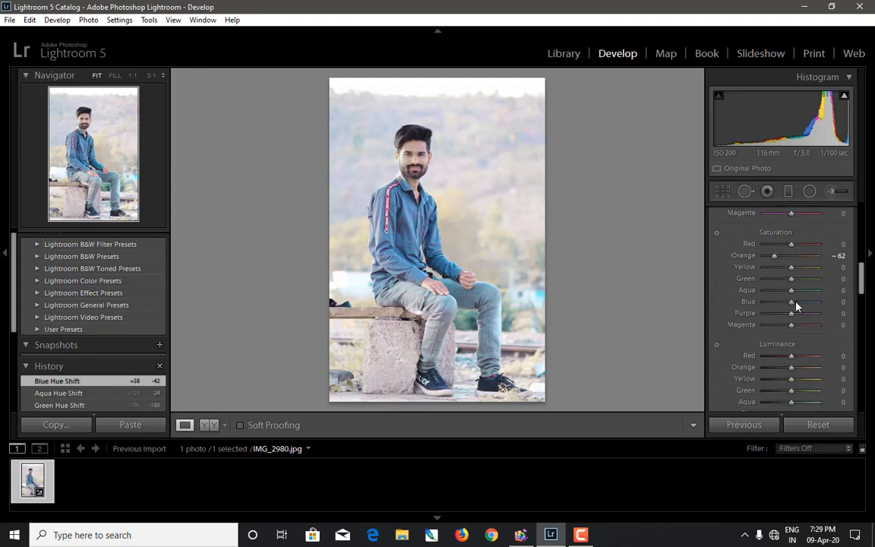
drag(796, 306, 828, 305)
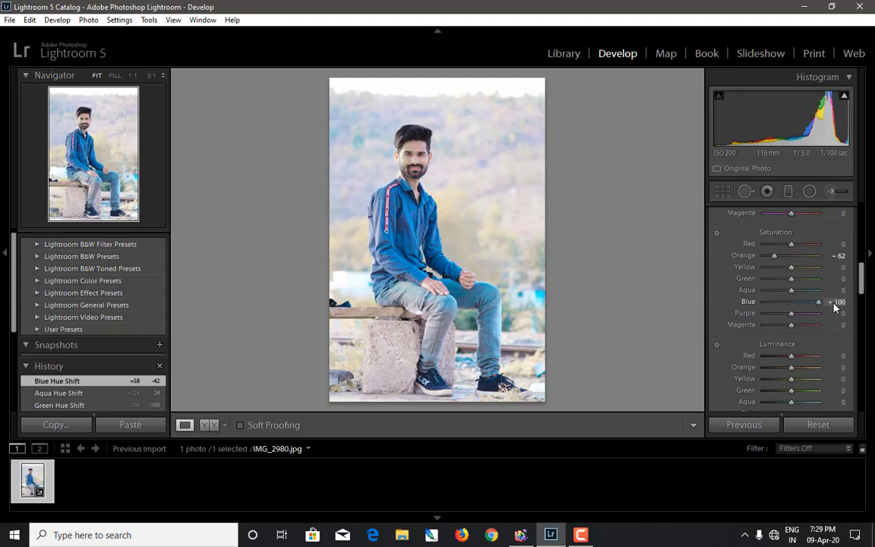
- Set the HSL luminance to Red +80, Orange +76, Yellow -20, Aqua +100 and Blue -9
scroll(863, 292, down, 3)
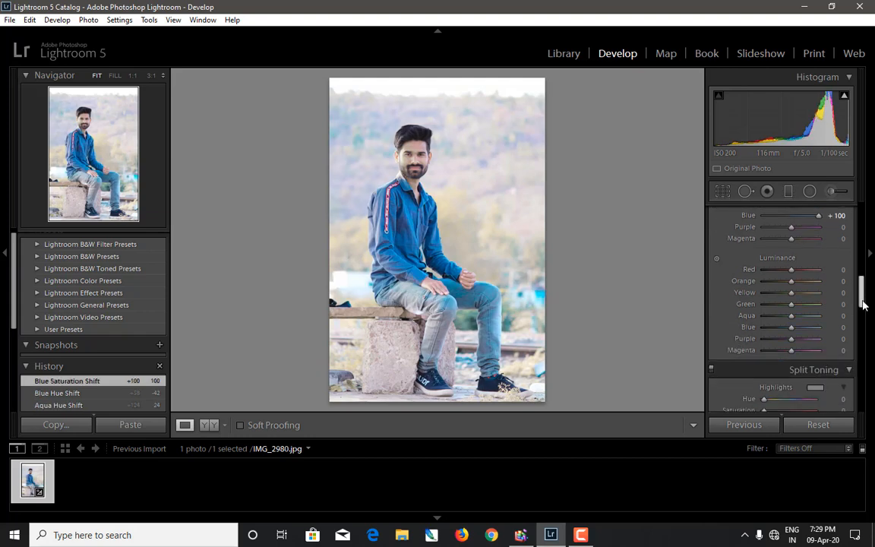
mouse_move(792, 315)
mouse_down()
mouse_move(827, 322)
mouse_move(790, 332)
mouse_move(792, 307)
mouse_move(818, 300)
mouse_move(787, 305)
mouse_up()
drag(791, 270, 813, 278)
click(812, 286)
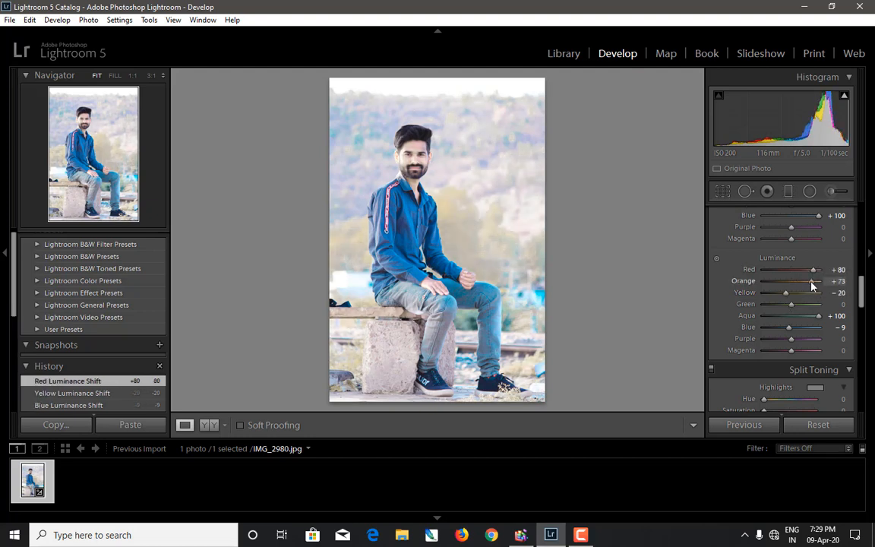
- Set the Green Primary hue to -100 in Camera Calibration, and the HSL hues to Orange +2 and Green 0
drag(864, 296, 866, 401)
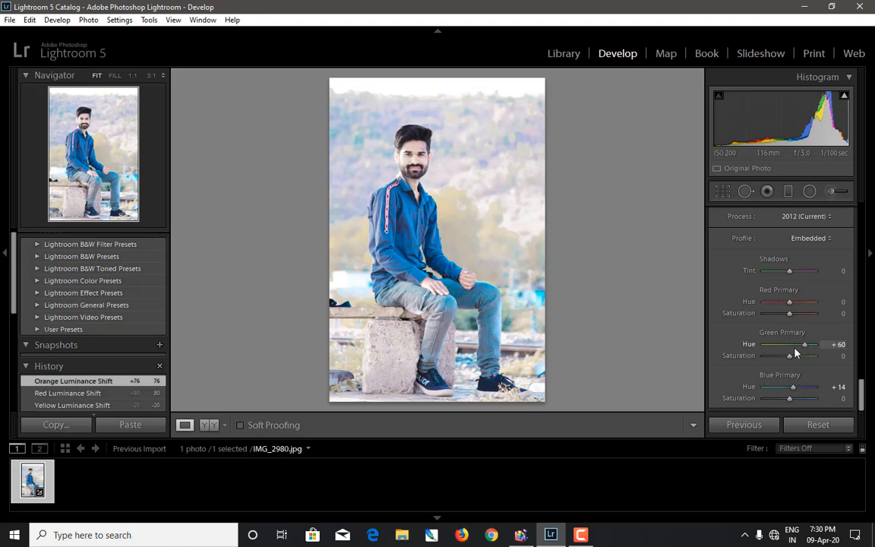
drag(804, 349, 760, 354)
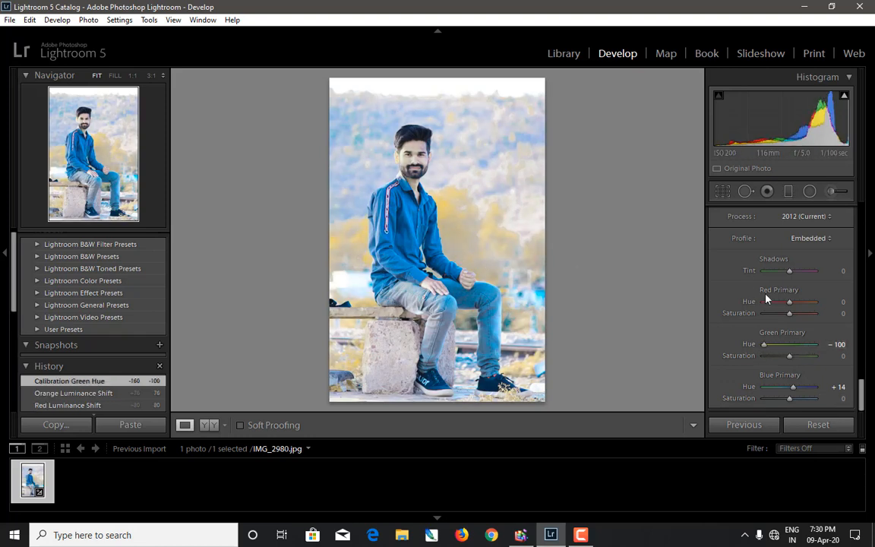
drag(864, 392, 822, 208)
scroll(806, 243, down, 10)
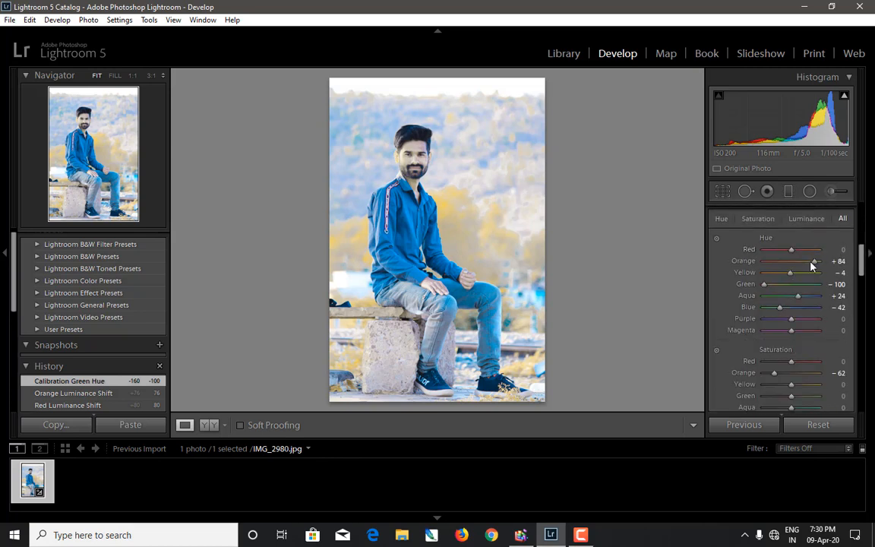
drag(785, 265, 792, 293)
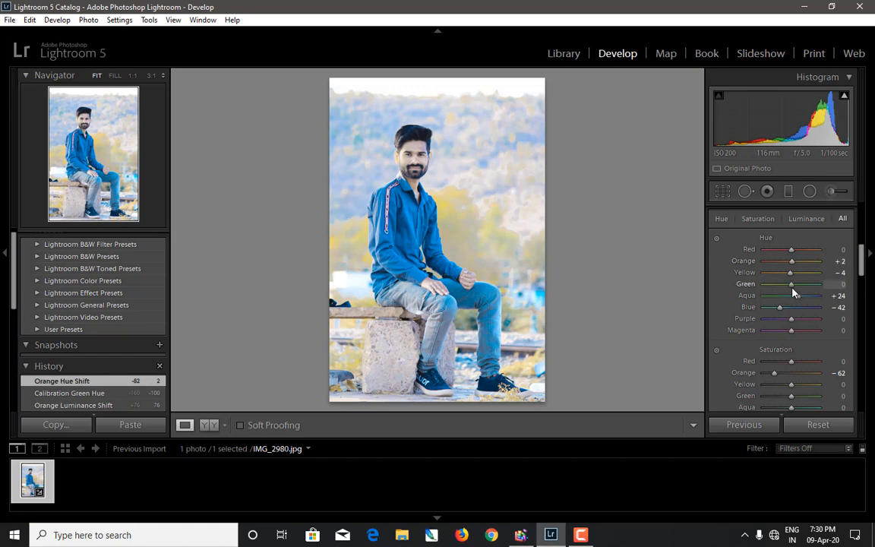
- Check the face up close, then set orange saturation to +4, yellow luminance to +18 and orange luminance to +4
click(416, 154)
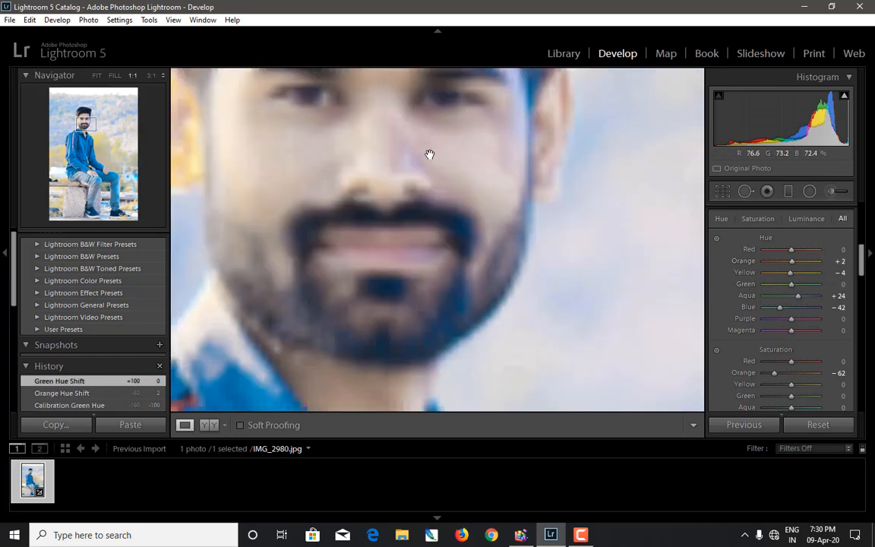
drag(429, 154, 448, 273)
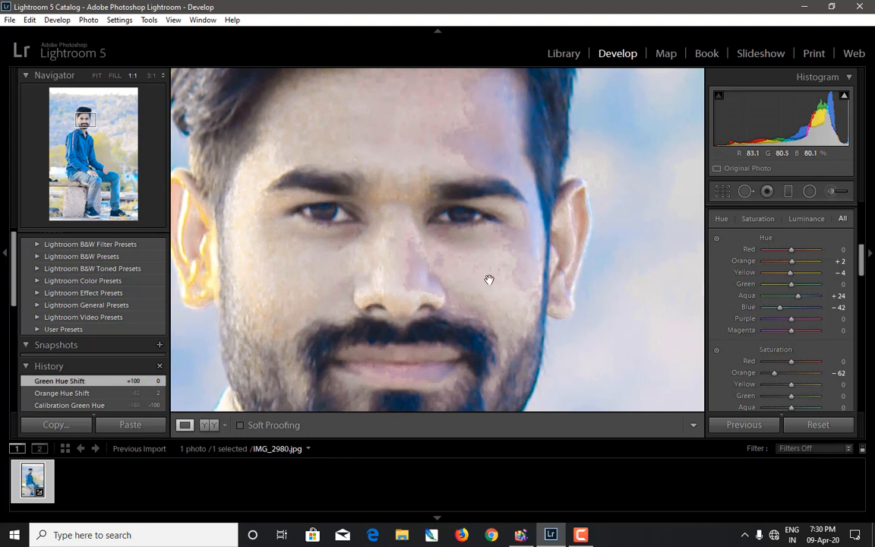
click(489, 279)
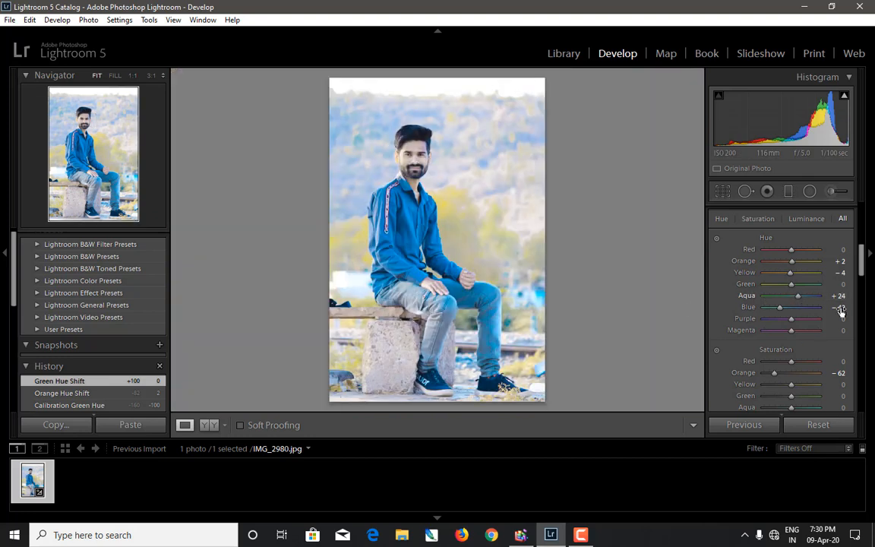
drag(775, 373, 792, 372)
drag(861, 259, 861, 285)
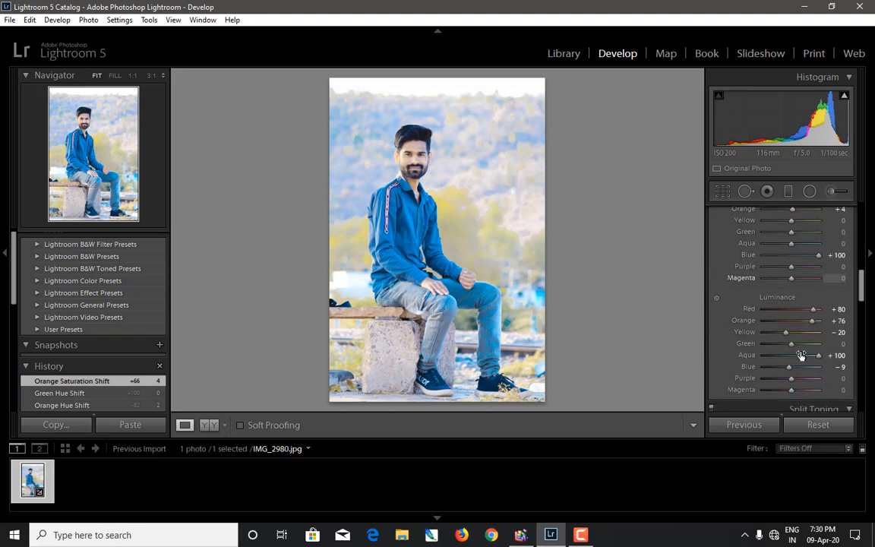
drag(786, 332, 795, 331)
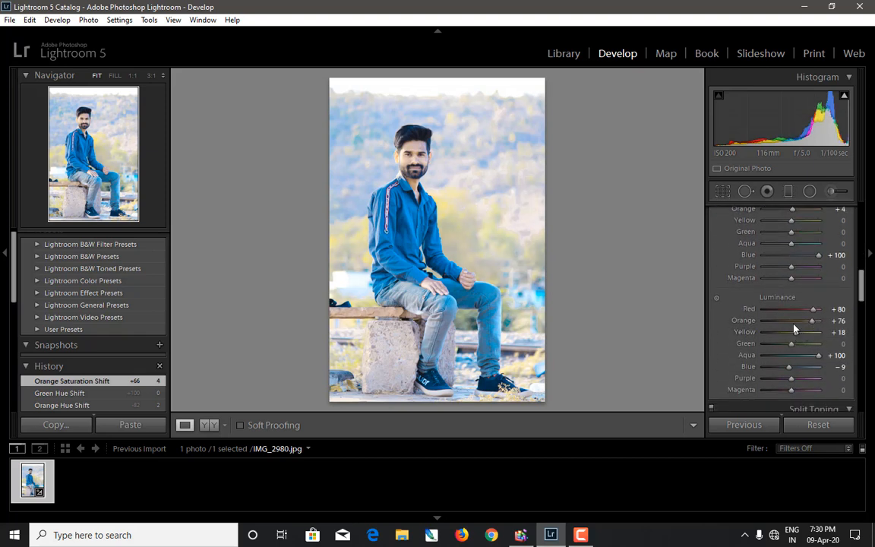
click(793, 322)
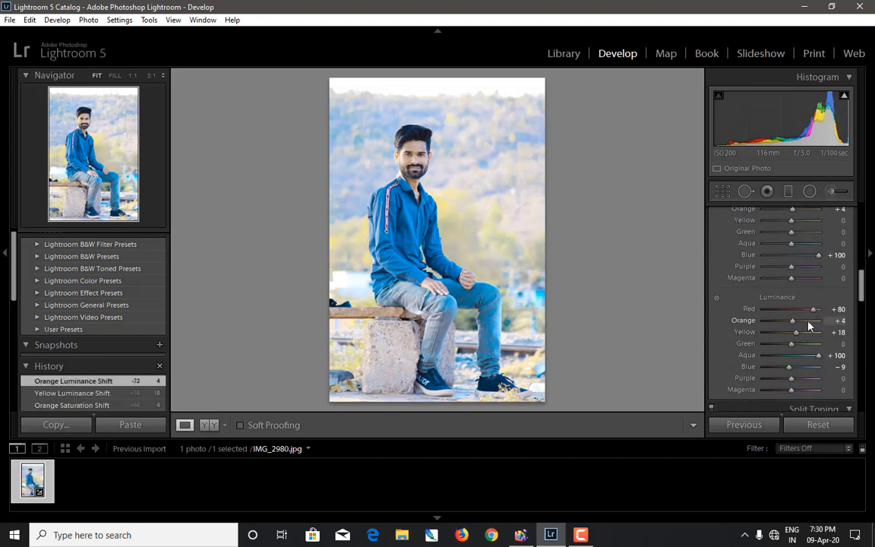